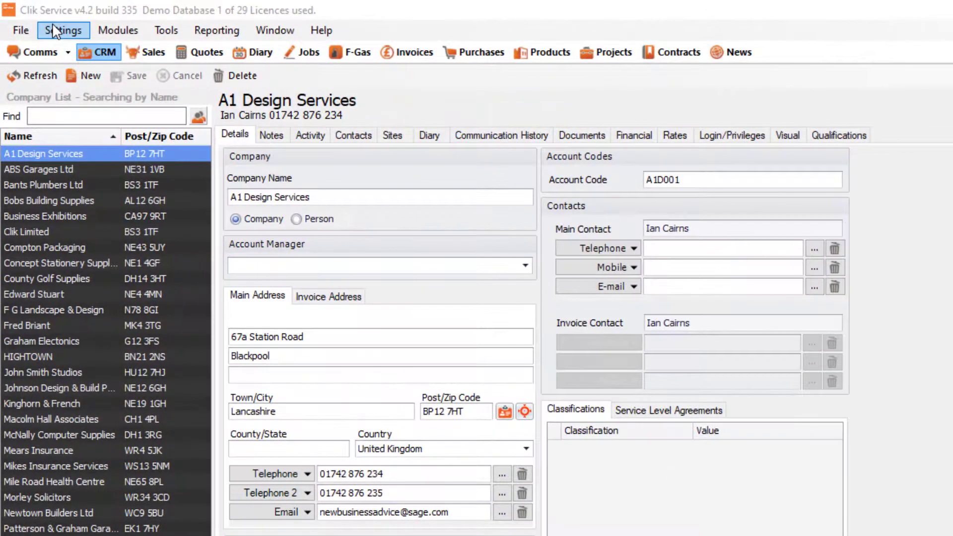
Allow the selected staff member to access Office 365 settings in their login privileges, save the staff record and close it
{"action": "left_click", "coordinate": [33, 18]}
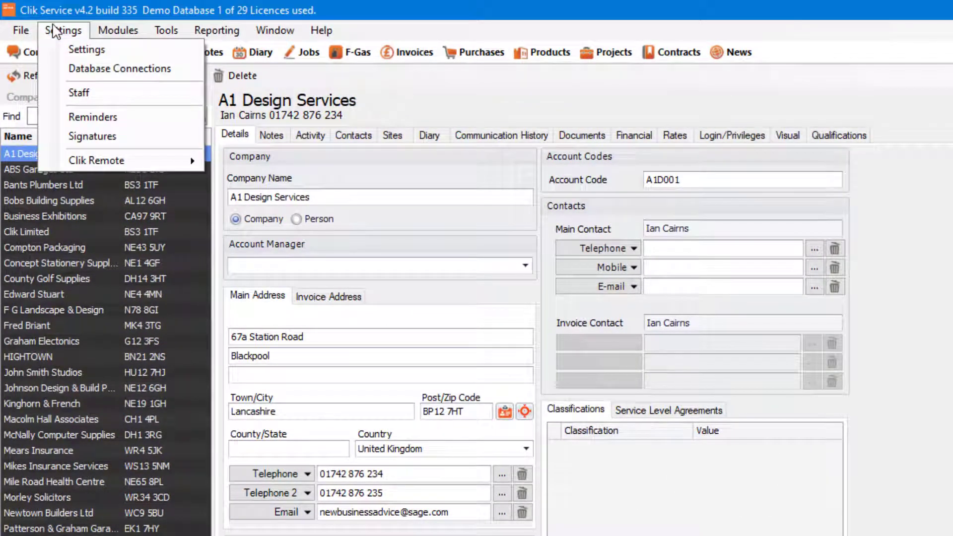
{"action": "left_click", "coordinate": [100, 100]}
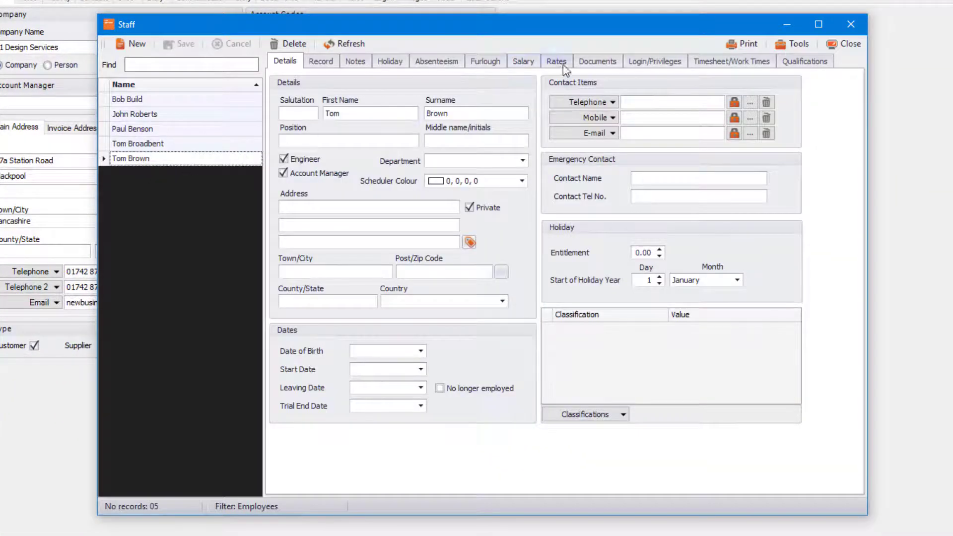
{"action": "left_click", "coordinate": [654, 62]}
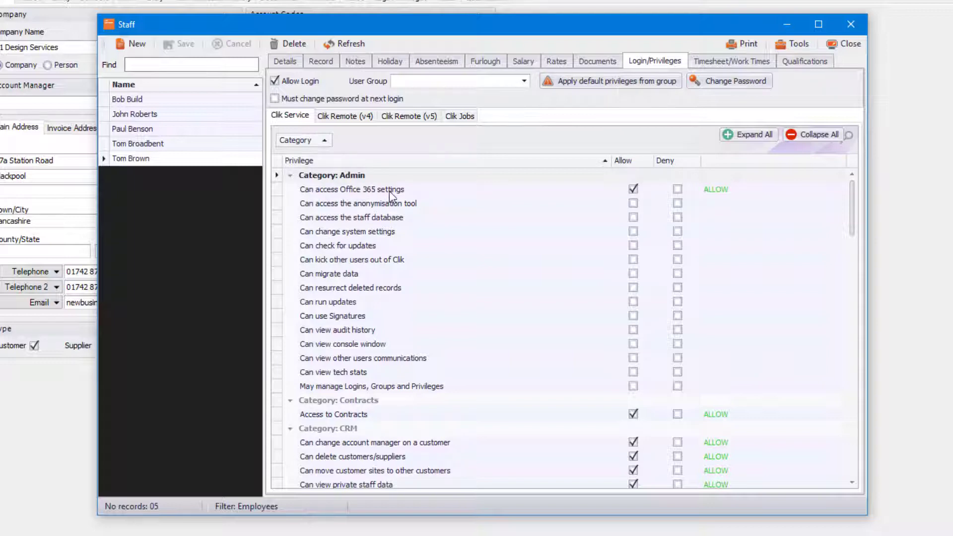
{"action": "left_click", "coordinate": [633, 188]}
{"action": "left_click", "coordinate": [634, 188]}
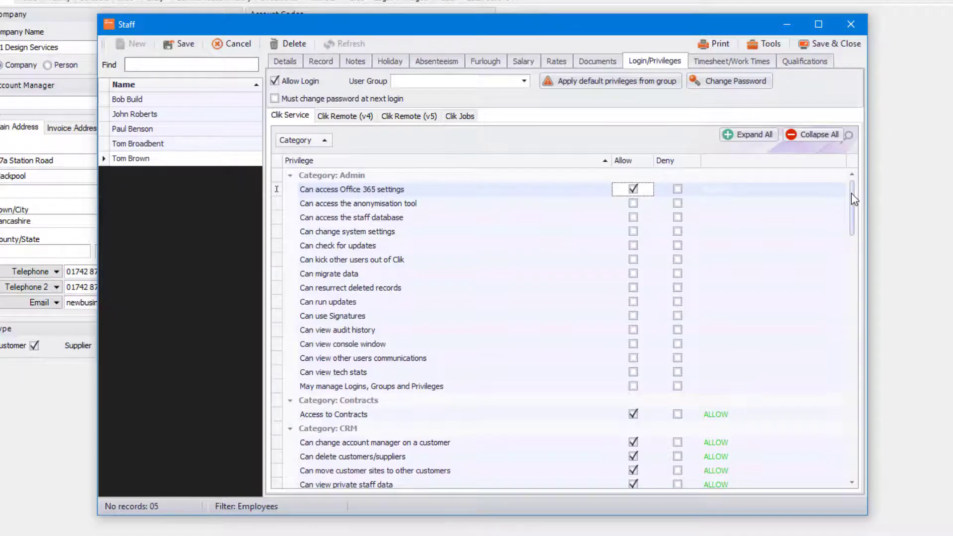
{"action": "left_click_drag", "start_coordinate": [852, 194], "coordinate": [854, 302]}
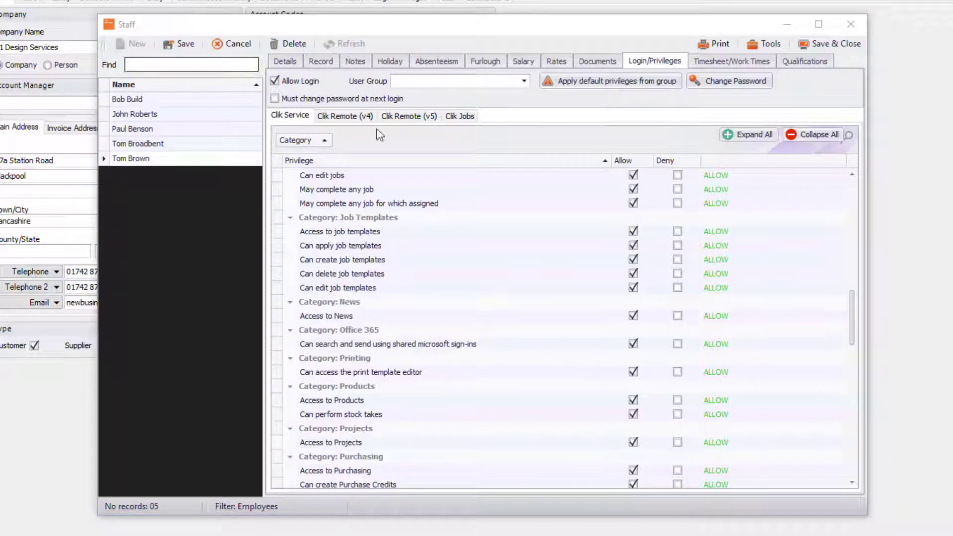
{"action": "left_click", "coordinate": [192, 43]}
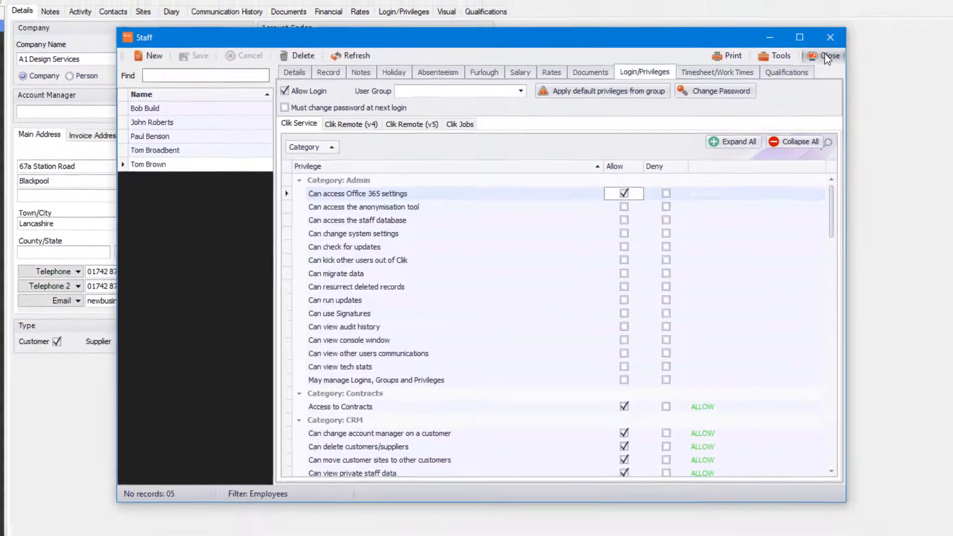
{"action": "left_click", "coordinate": [844, 43]}
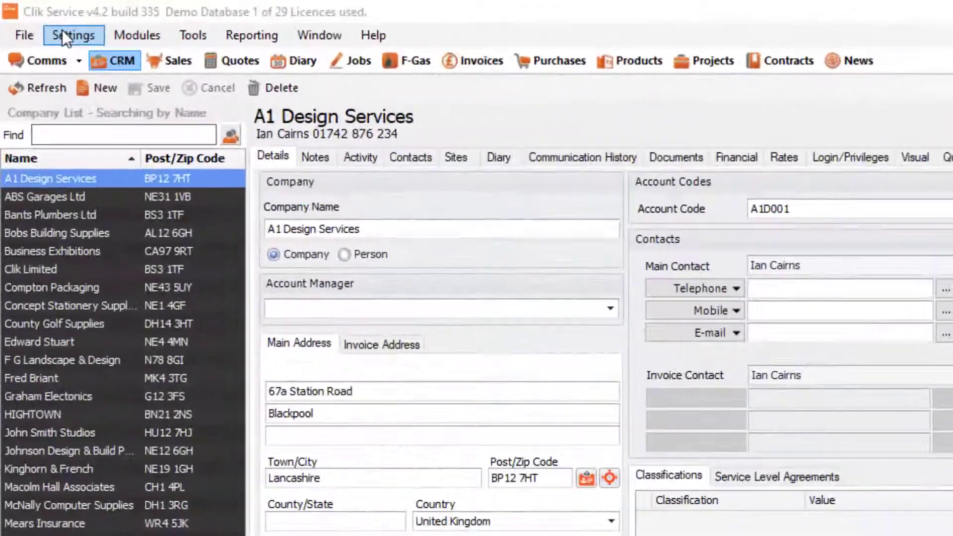
In the Office 365 communication settings, sign in with Microsoft just for the current user, entering another account's e-mail address
{"action": "left_click", "coordinate": [43, 21]}
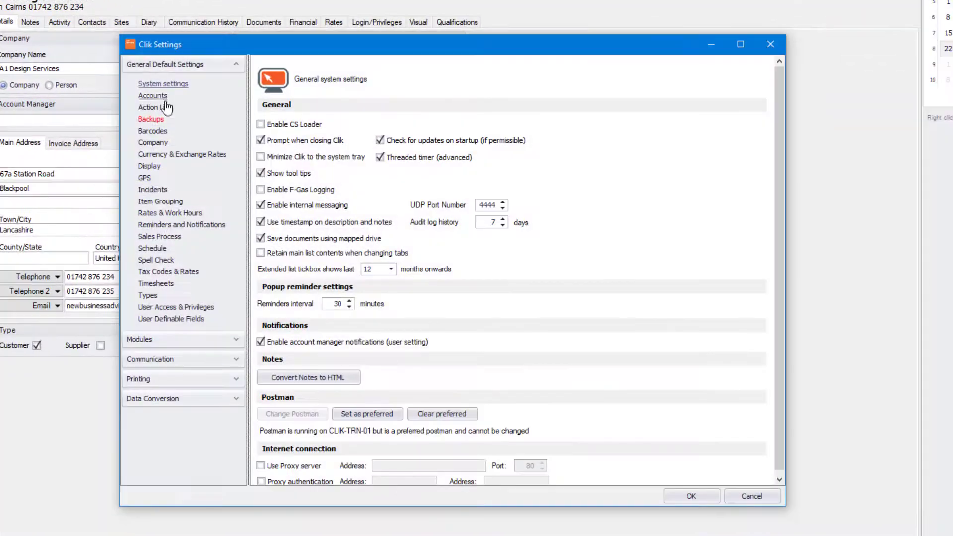
{"action": "left_click", "coordinate": [235, 359]}
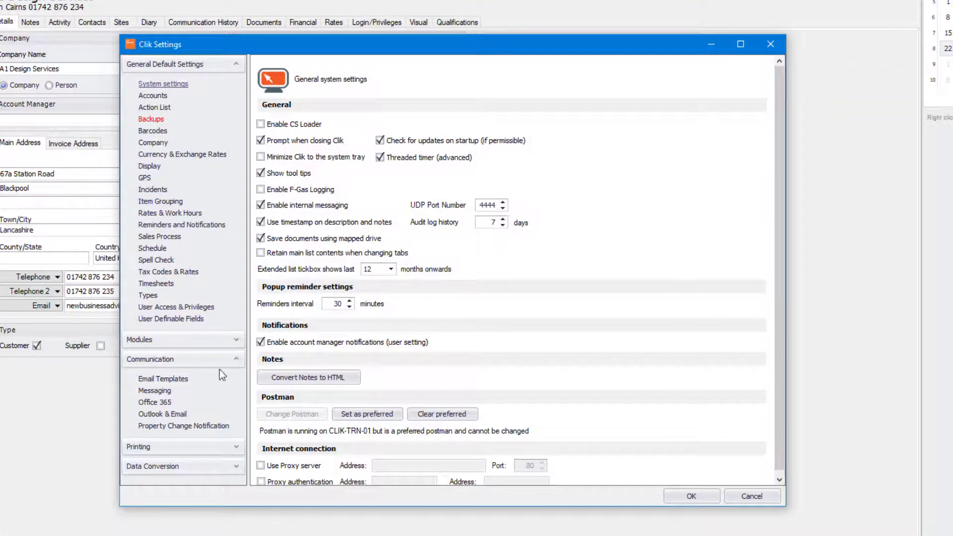
{"action": "left_click", "coordinate": [156, 405]}
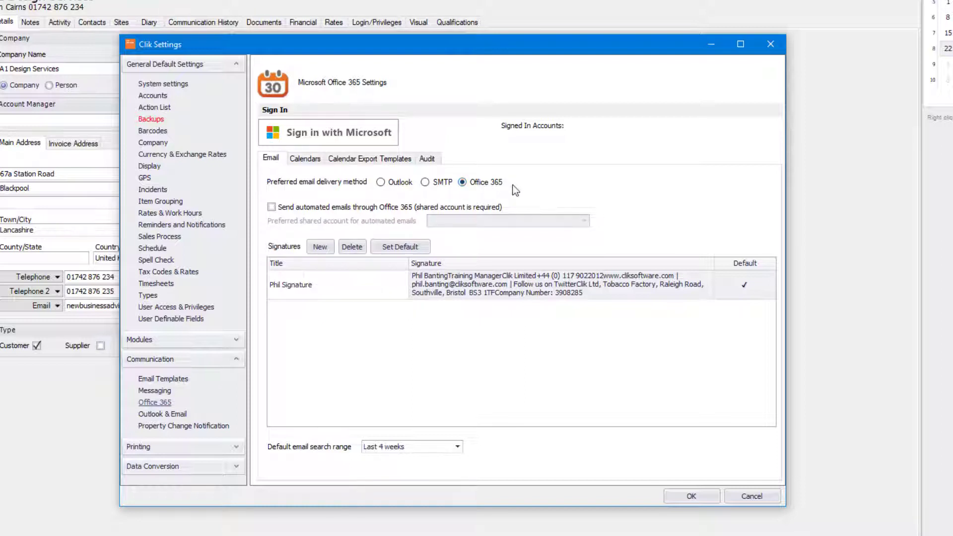
{"action": "left_click", "coordinate": [347, 137]}
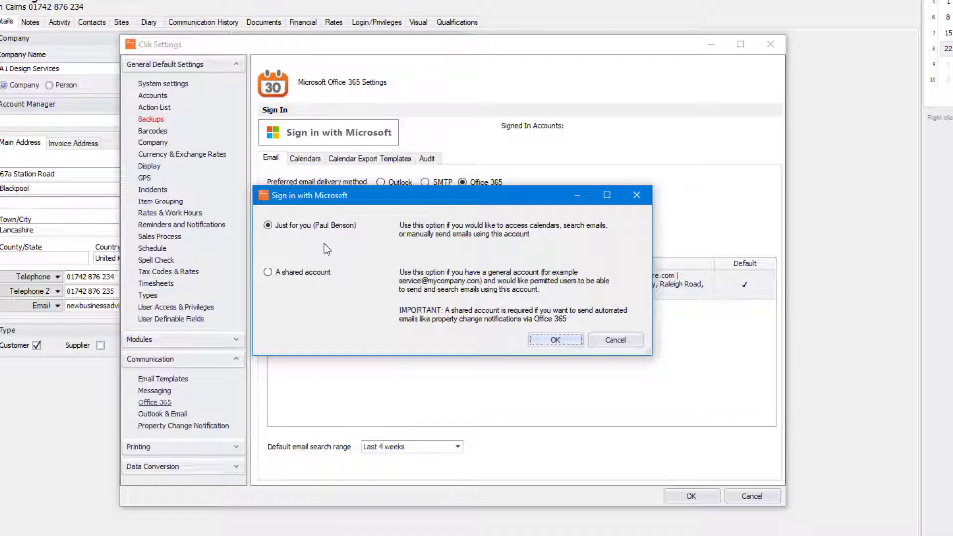
{"action": "left_click", "coordinate": [555, 341]}
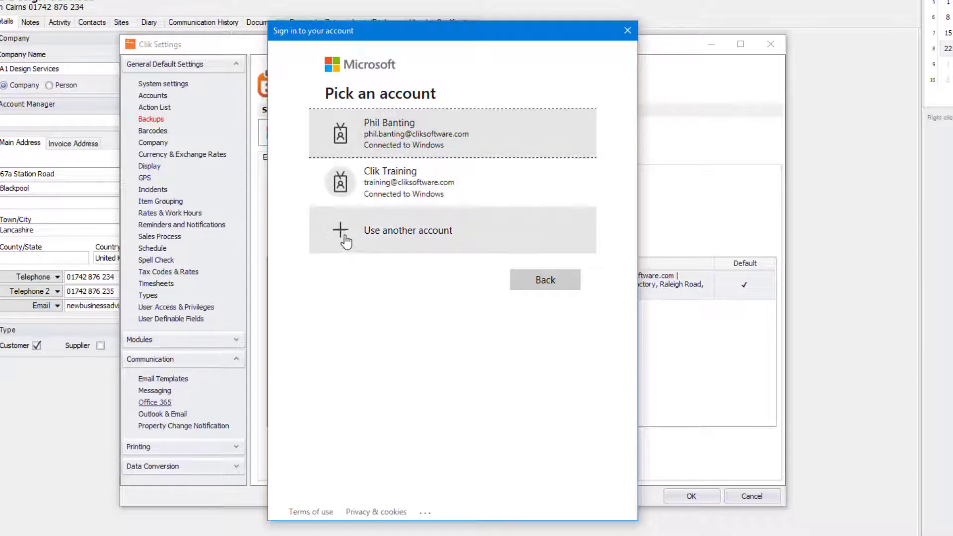
{"action": "left_click", "coordinate": [440, 233]}
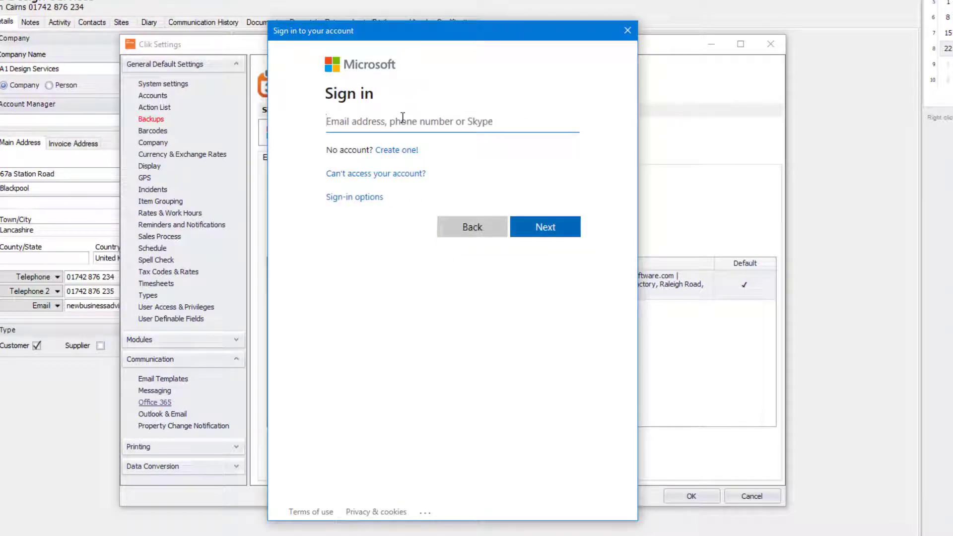
{"action": "key", "text": "ctrl+v"}
{"action": "left_click", "coordinate": [565, 229]}
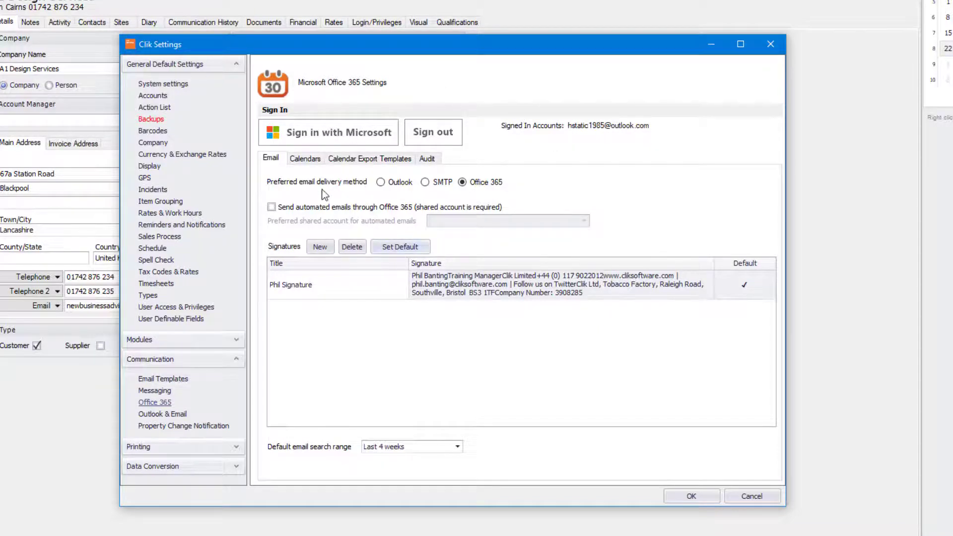
Add a second Microsoft sign-in as a shared account, using the Clik Training account
{"action": "left_click", "coordinate": [318, 142]}
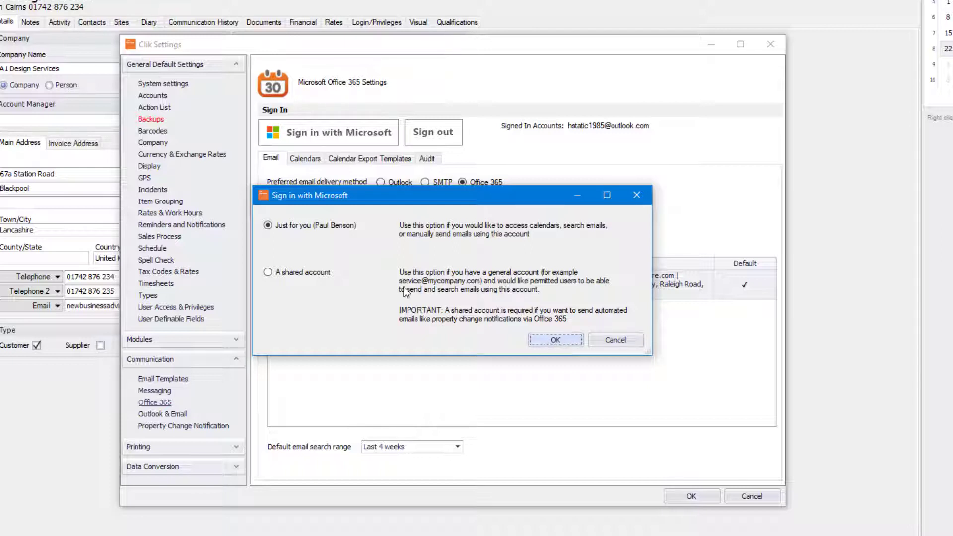
{"action": "left_click", "coordinate": [301, 271]}
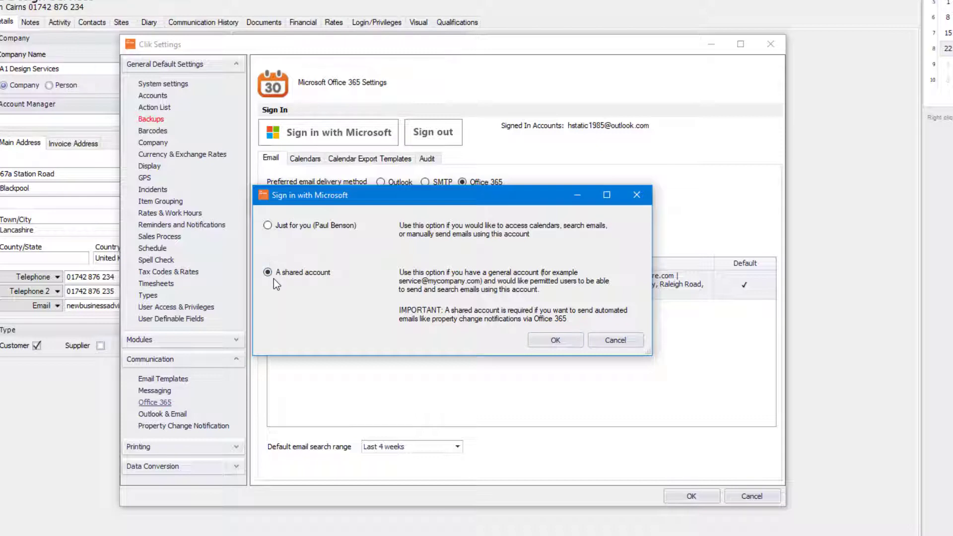
{"action": "left_click", "coordinate": [555, 342]}
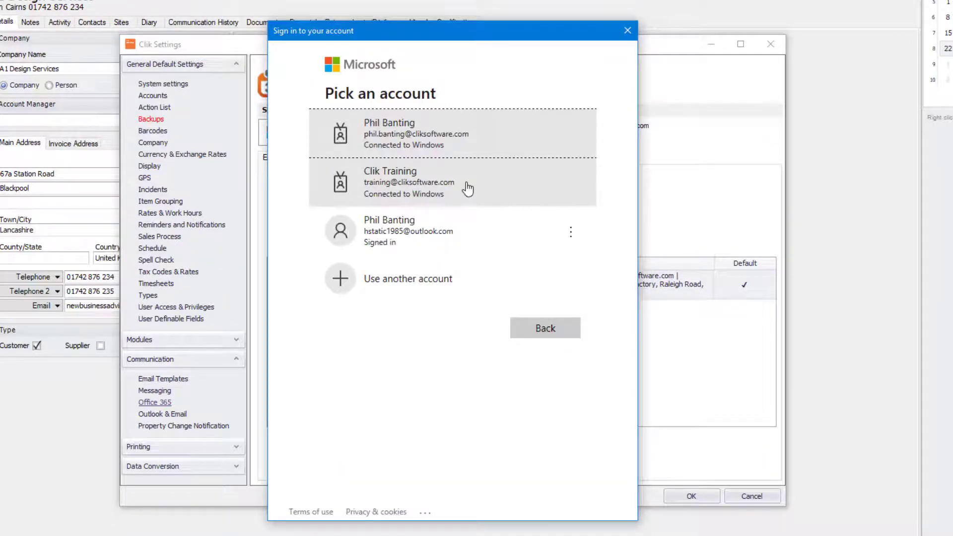
{"action": "left_click", "coordinate": [466, 182]}
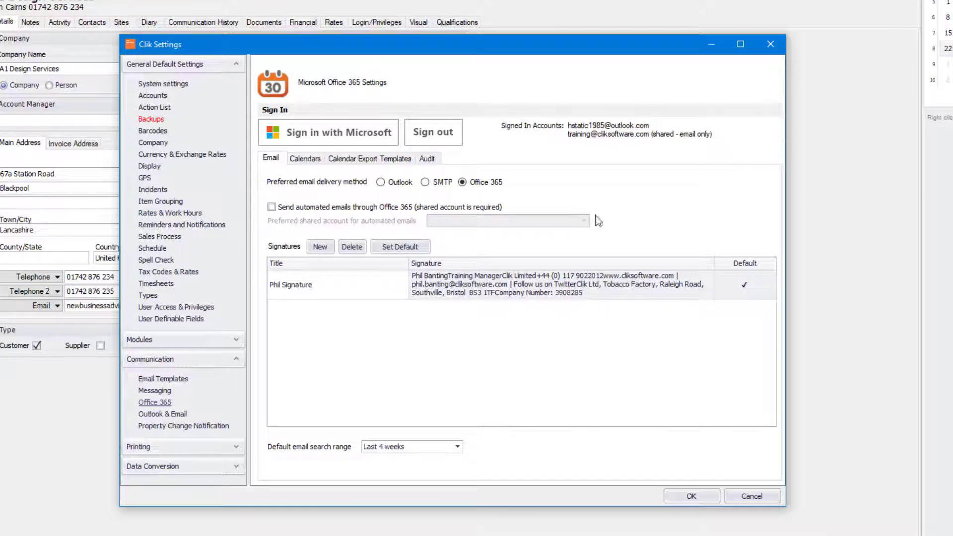
Enable sending automated emails through Office 365 and choose the shared training account as the preferred sender
{"action": "left_click", "coordinate": [303, 210]}
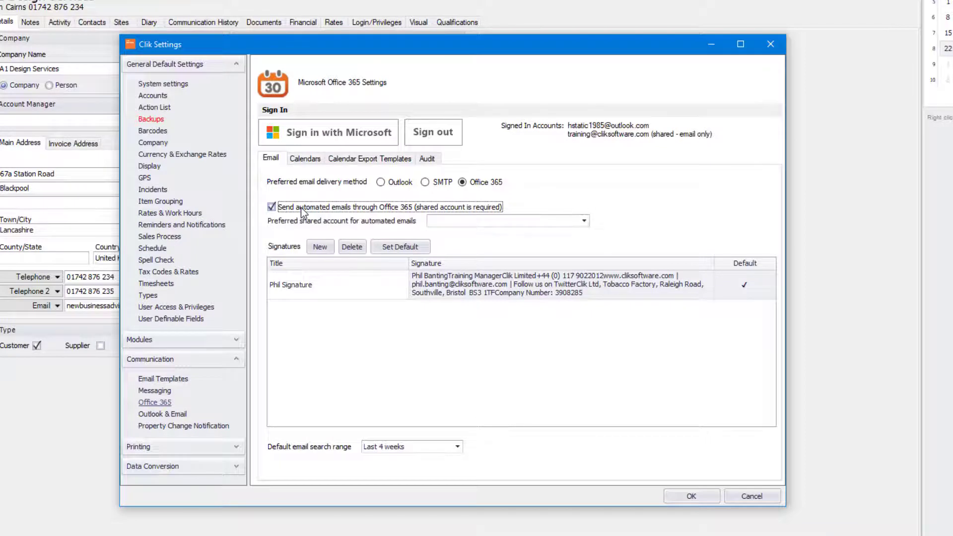
{"action": "left_click", "coordinate": [583, 221]}
{"action": "left_click", "coordinate": [502, 231]}
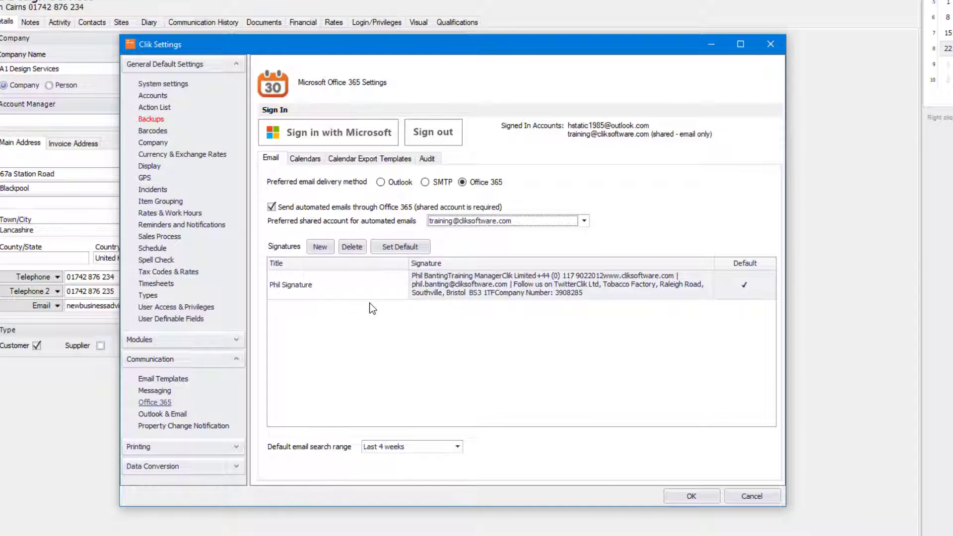
Review the content of the existing email signature and set it as the default signature
{"action": "left_click", "coordinate": [347, 288]}
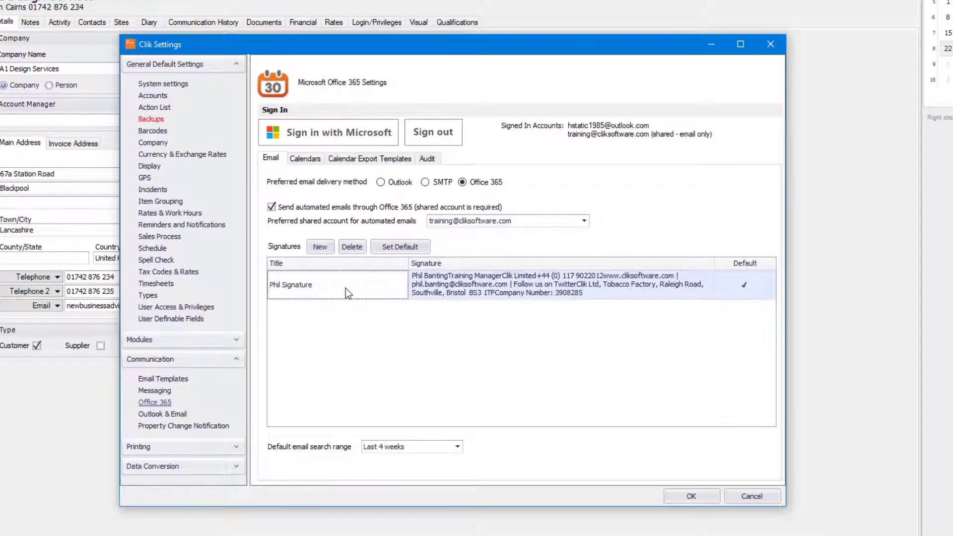
{"action": "double_click", "coordinate": [443, 296]}
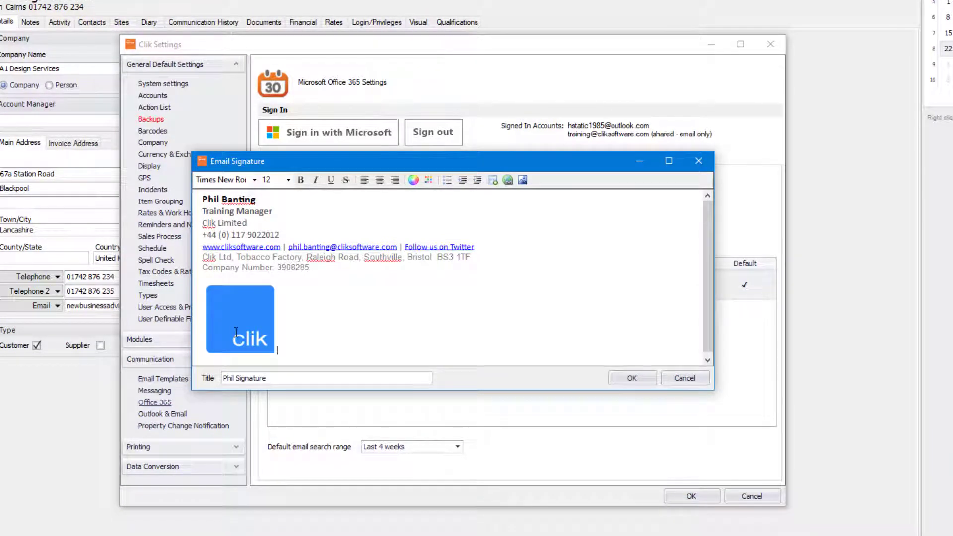
{"action": "left_click", "coordinate": [634, 379]}
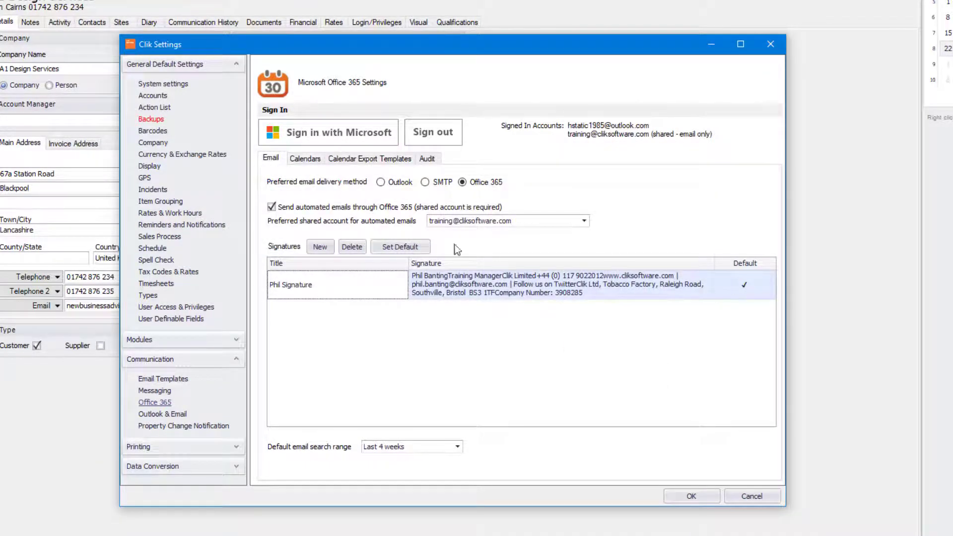
{"action": "left_click", "coordinate": [418, 243]}
Set the default email search range to Last 4 weeks
{"action": "left_click", "coordinate": [427, 447]}
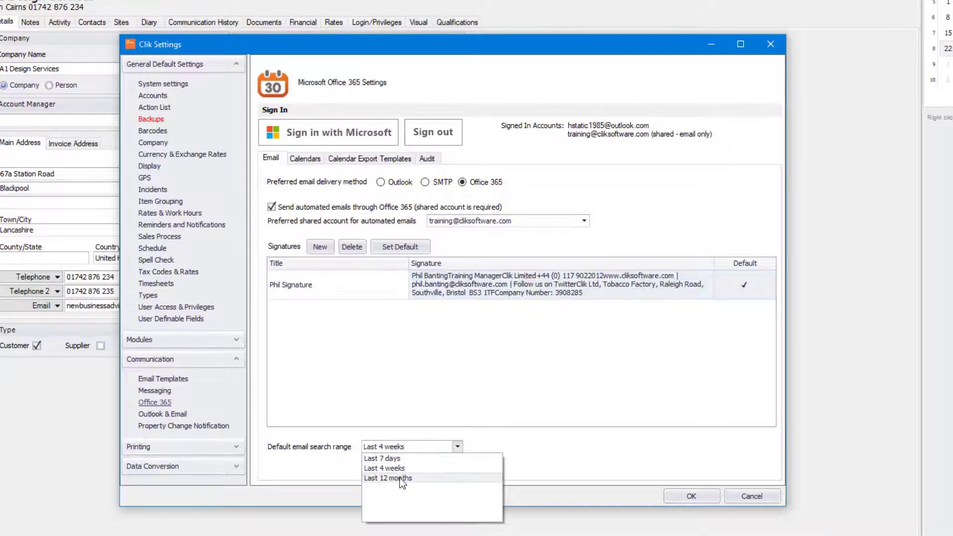
{"action": "left_click", "coordinate": [385, 468]}
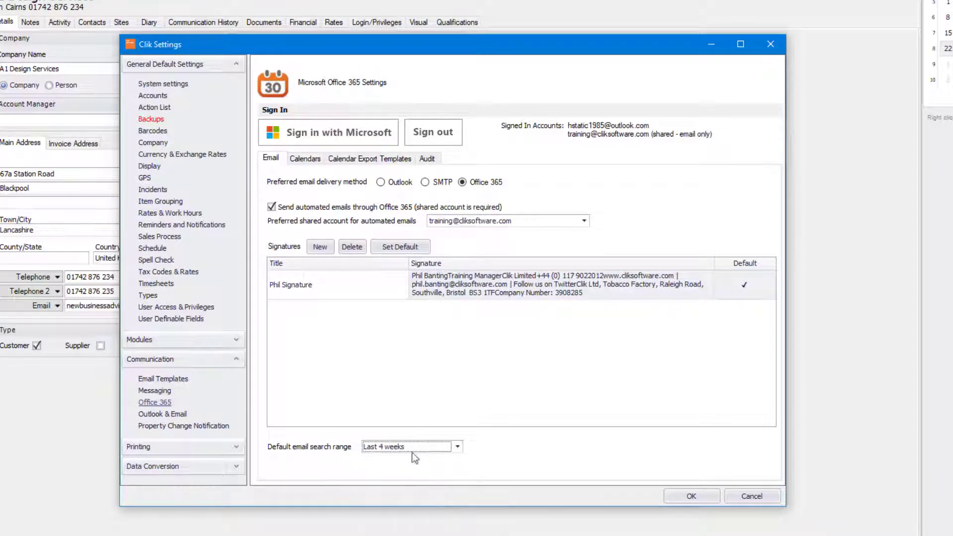
{"action": "left_click", "coordinate": [437, 445]}
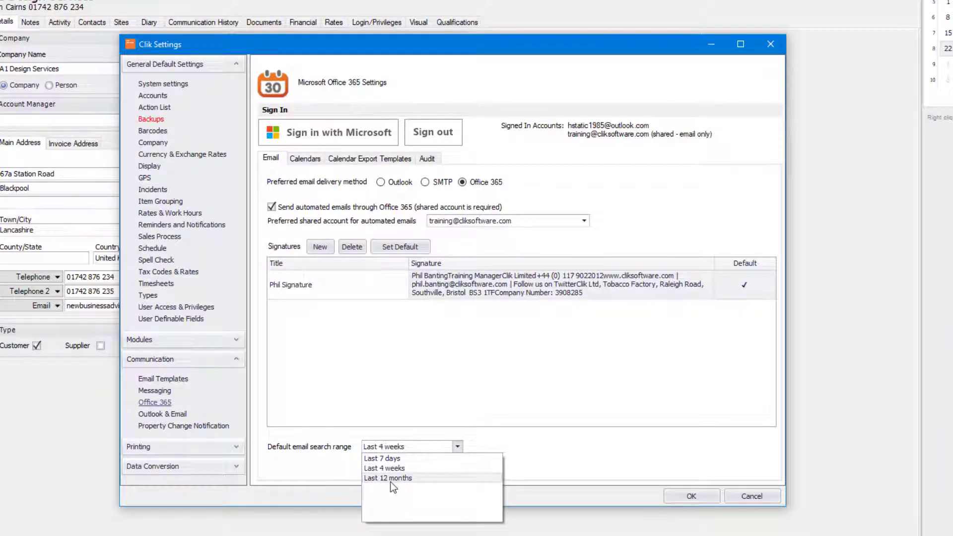
{"action": "left_click", "coordinate": [315, 469]}
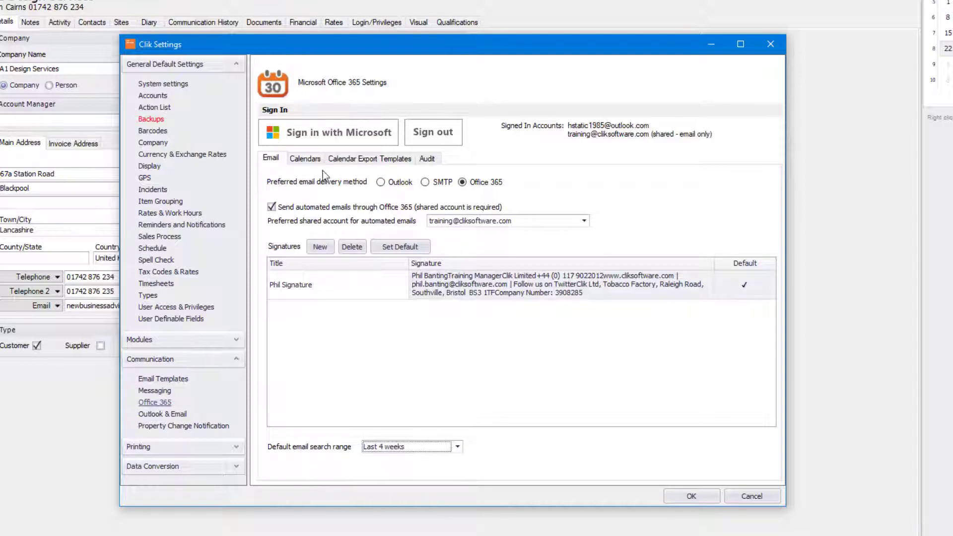
In the Office 365 calendar settings, collapse the Birthdays section and overlay the main Calendar inside the Clik Service diary
{"action": "left_click", "coordinate": [305, 159]}
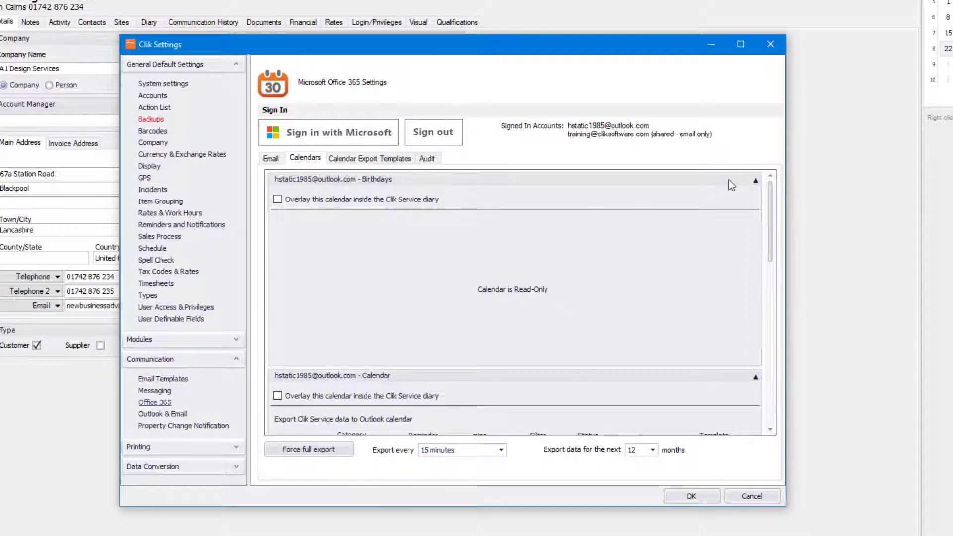
{"action": "left_click", "coordinate": [755, 180]}
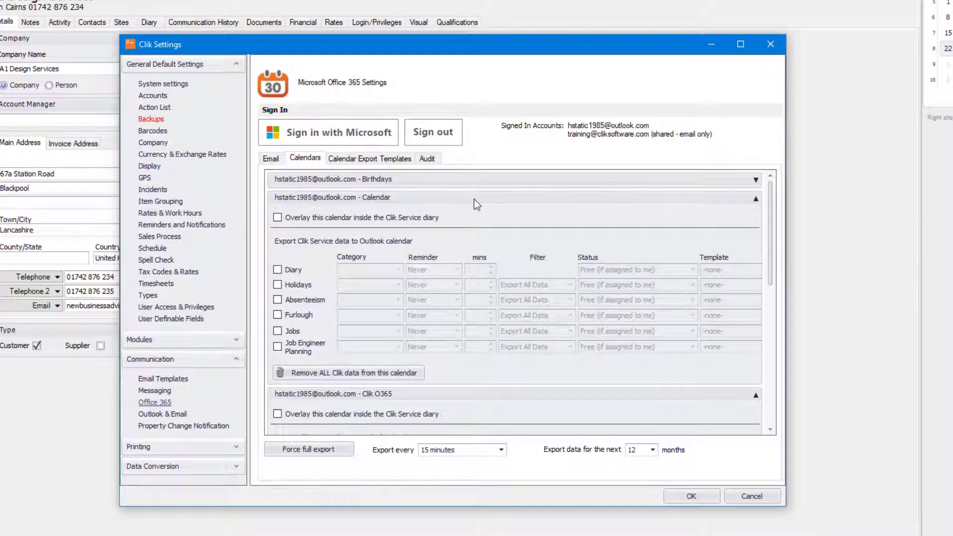
{"action": "left_click", "coordinate": [754, 180]}
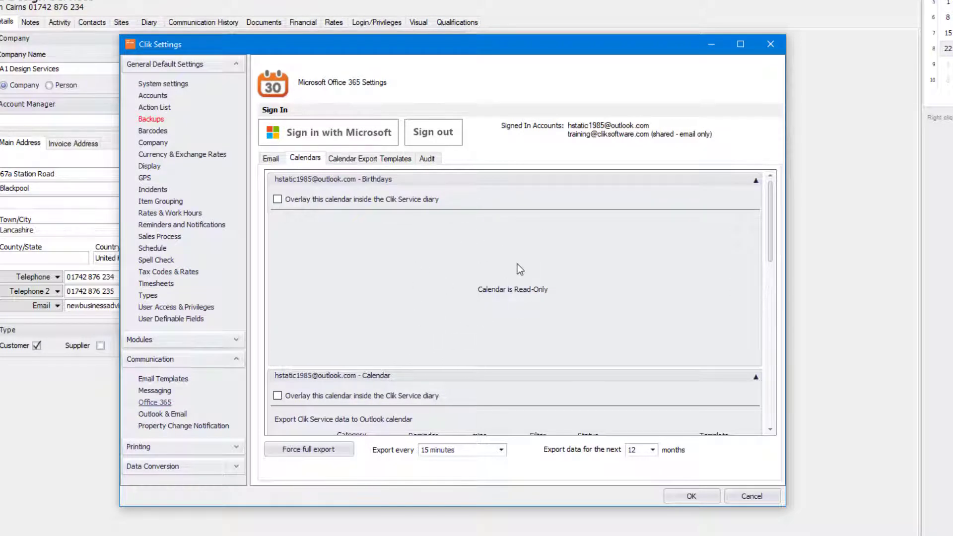
{"action": "left_click", "coordinate": [755, 180]}
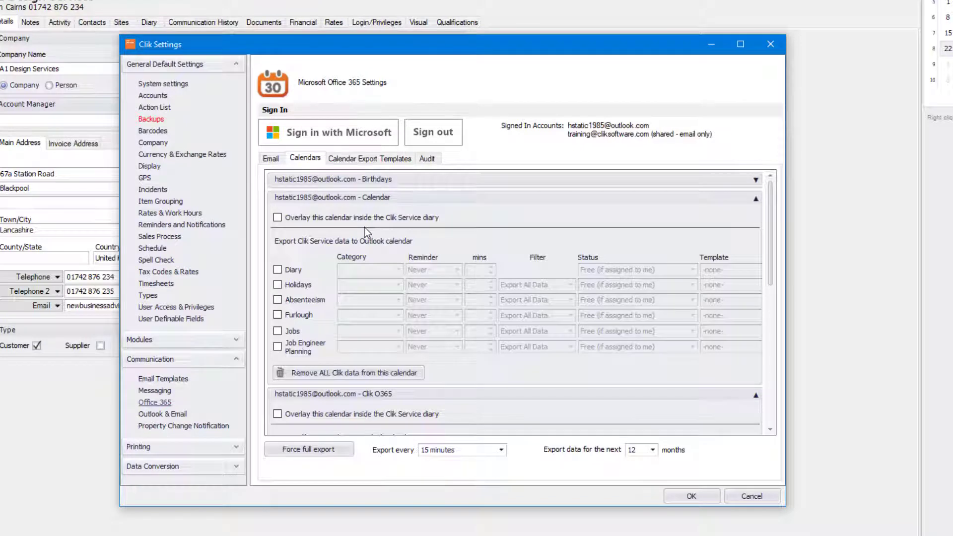
{"action": "left_click", "coordinate": [277, 218]}
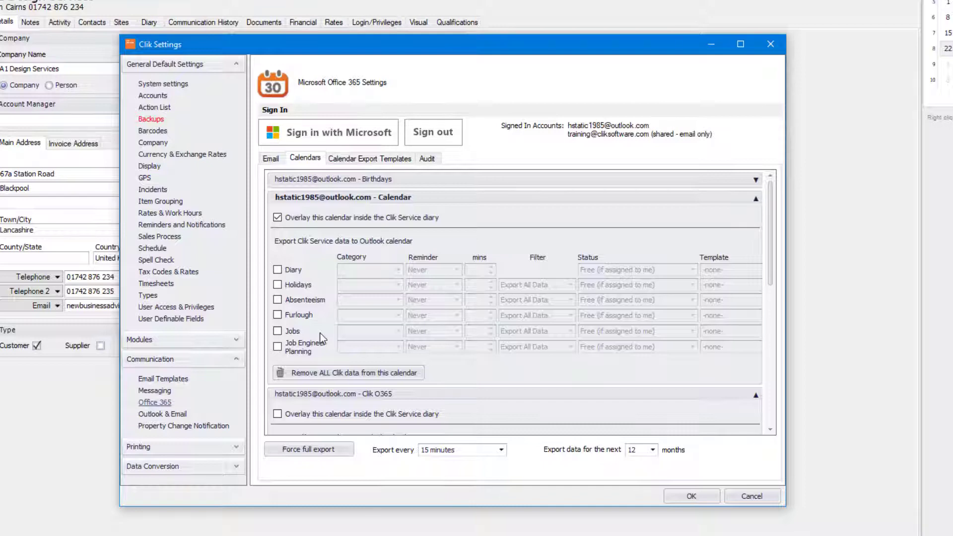
Enable exporting Job Engineer Planning data to the main Outlook calendar and assign it the Yellow category
{"action": "left_click", "coordinate": [277, 346]}
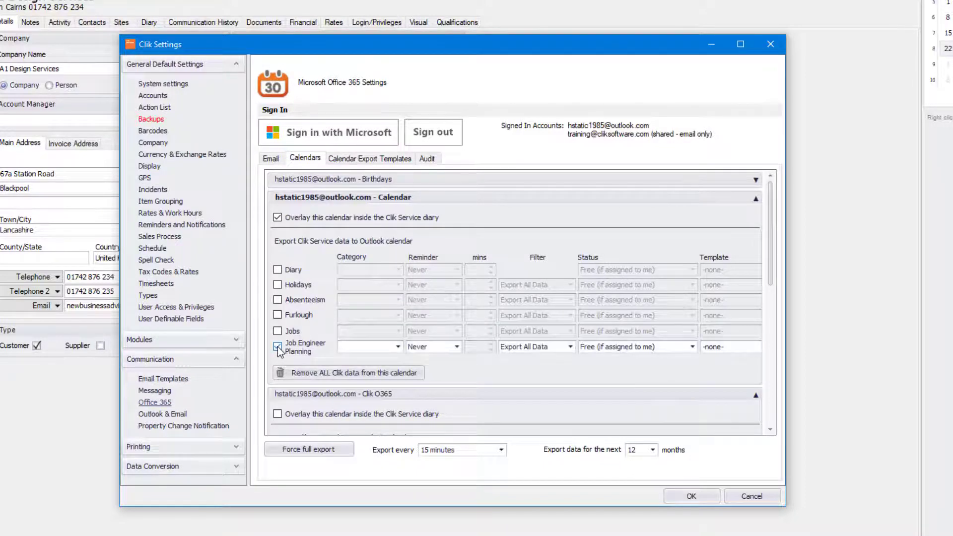
{"action": "left_click", "coordinate": [397, 347]}
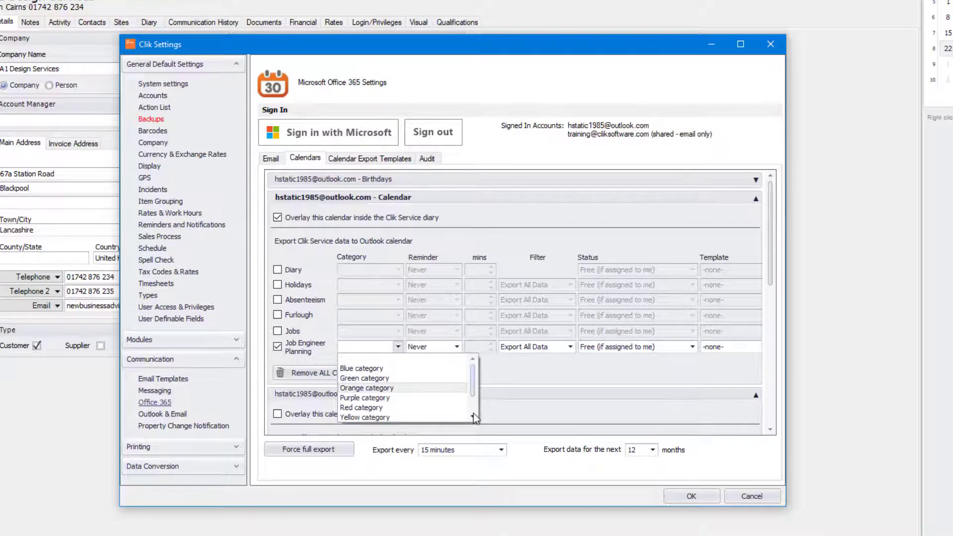
{"action": "left_click", "coordinate": [356, 417]}
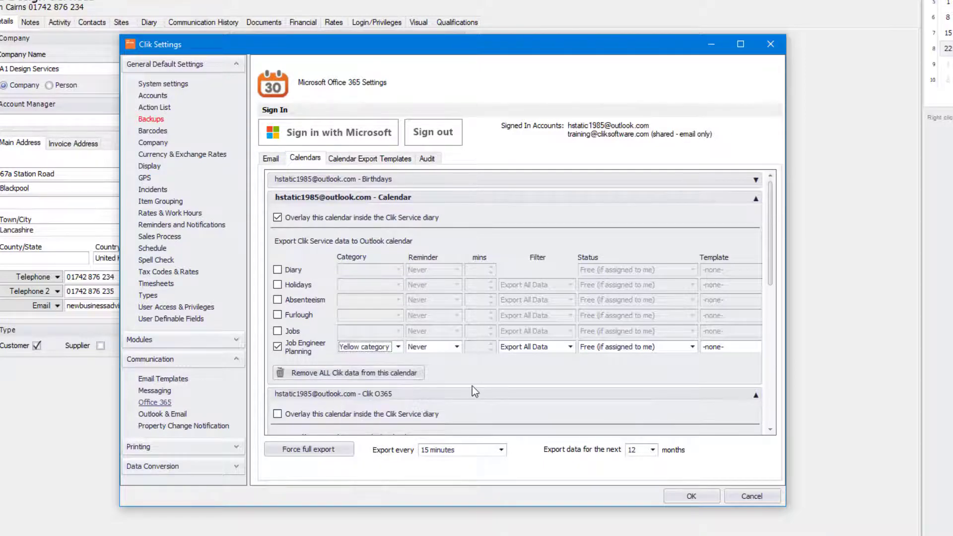
Set the Job Engineer Planning export's reminder to Always and filter it to the current user's own entries
{"action": "left_click", "coordinate": [457, 347]}
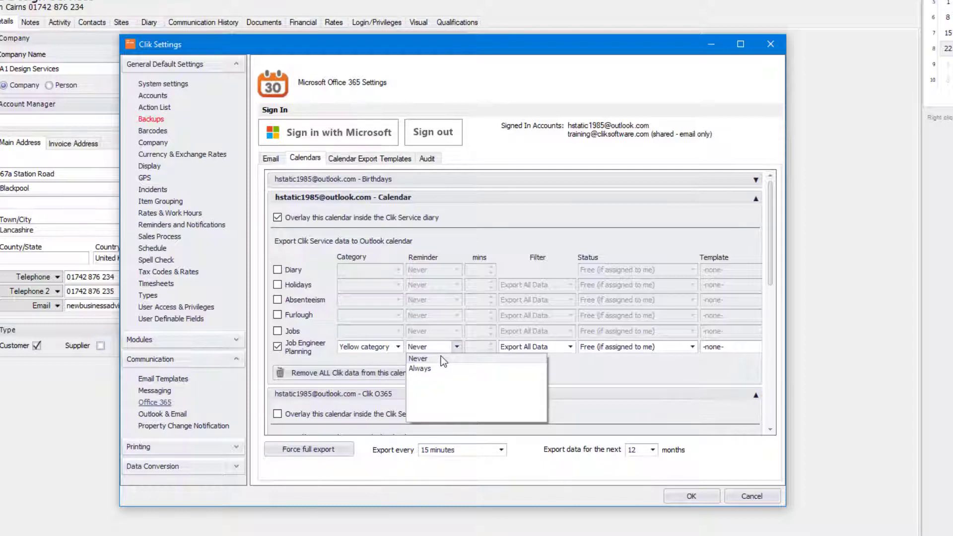
{"action": "left_click", "coordinate": [425, 367]}
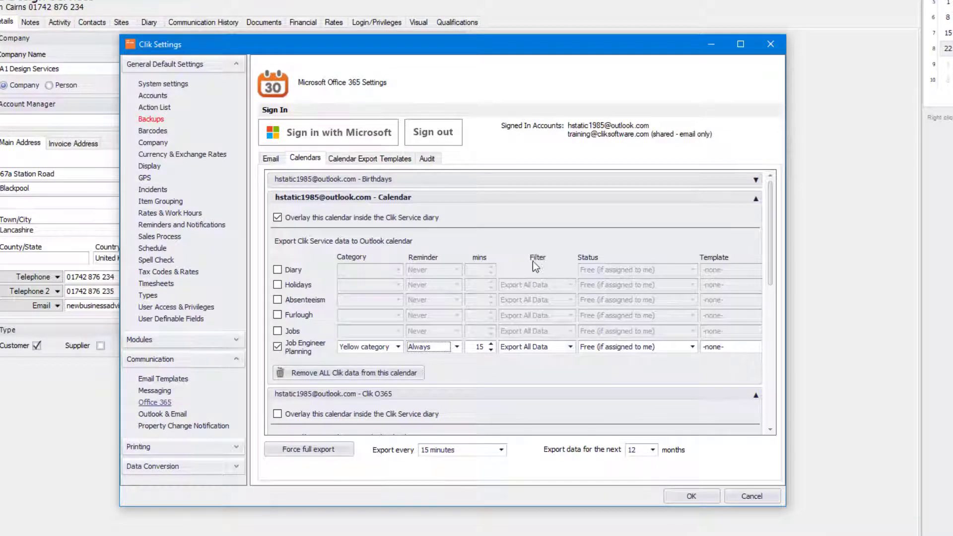
{"action": "left_click", "coordinate": [570, 349]}
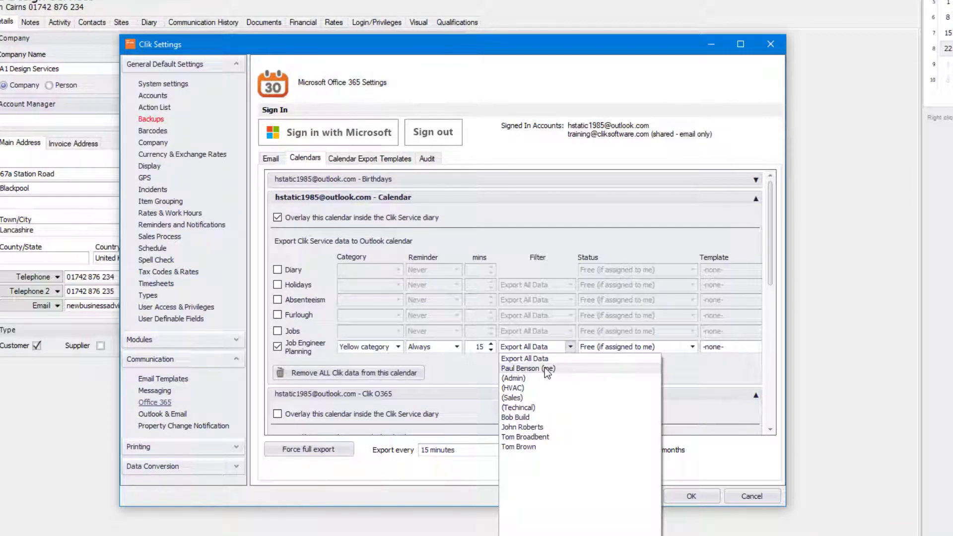
{"action": "left_click", "coordinate": [519, 369]}
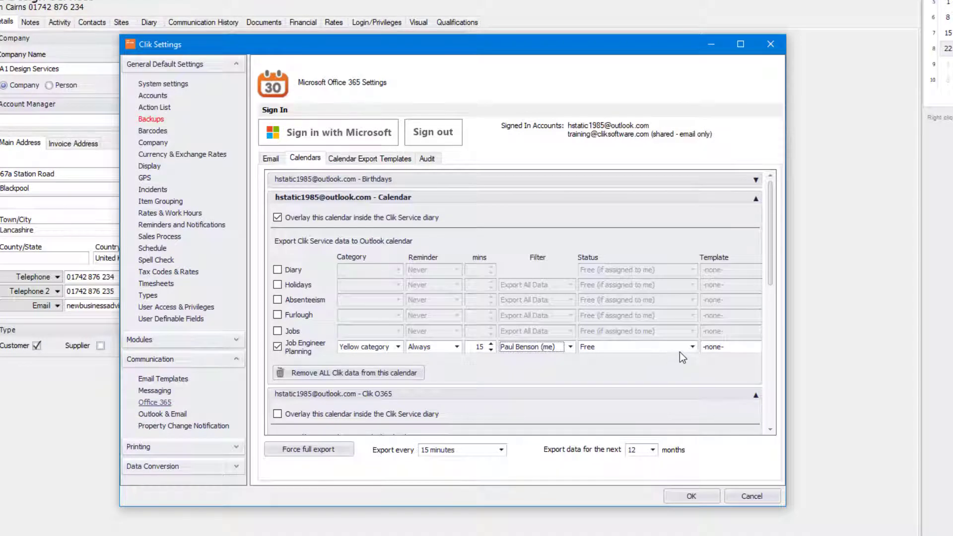
Set the Job Engineer Planning export's status to Busy and assign it the Job Planning Template
{"action": "left_click", "coordinate": [695, 346]}
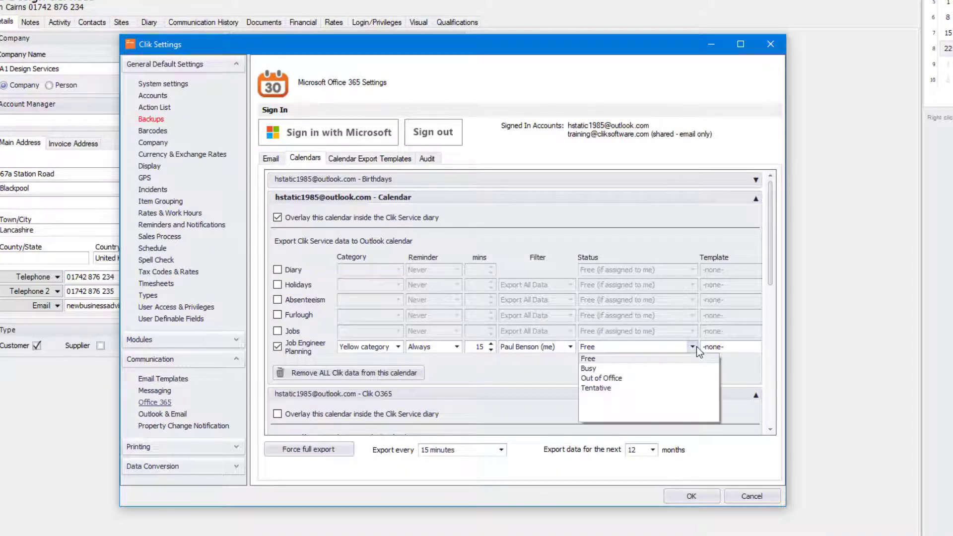
{"action": "left_click", "coordinate": [616, 369]}
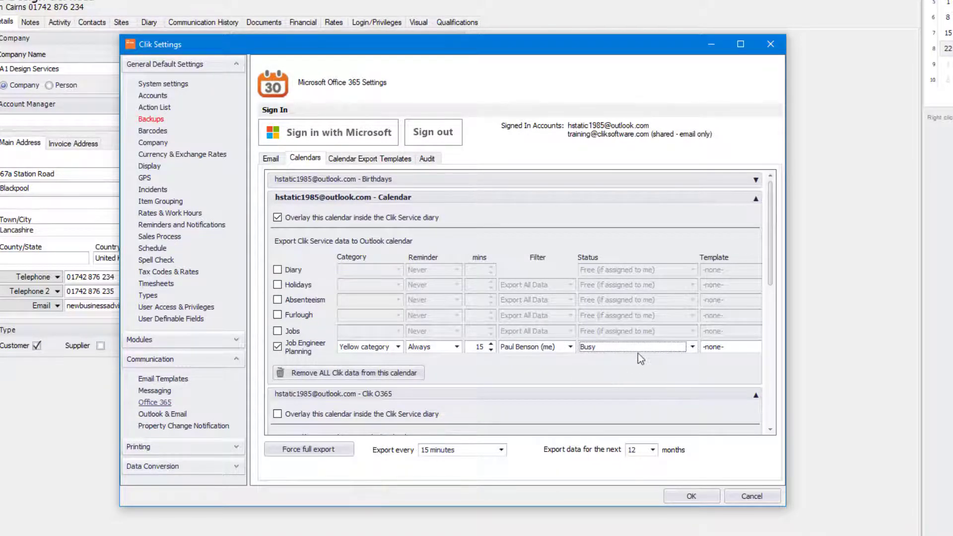
{"action": "left_click", "coordinate": [737, 347]}
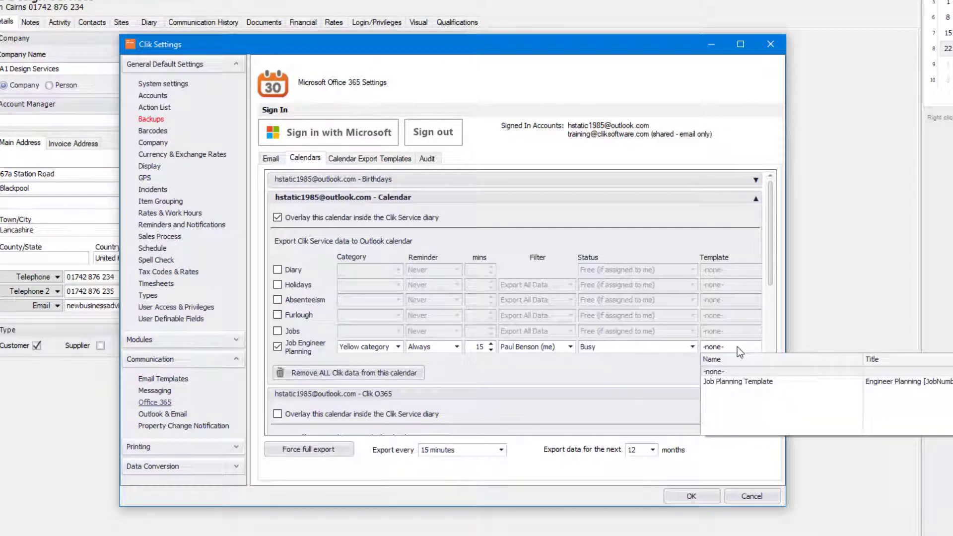
{"action": "left_click", "coordinate": [735, 382]}
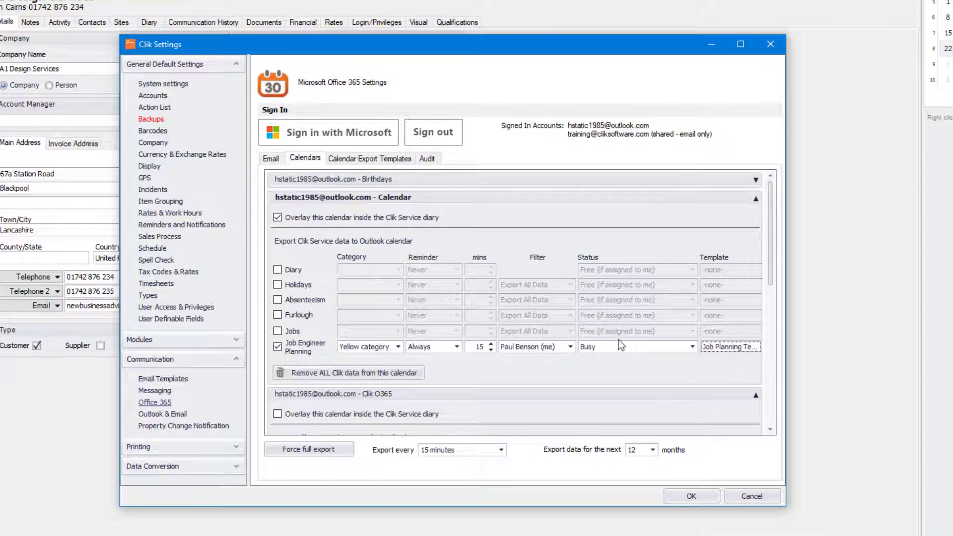
Open the Job Planning Template from the calendar export templates and review its name and available types
{"action": "left_click", "coordinate": [361, 159]}
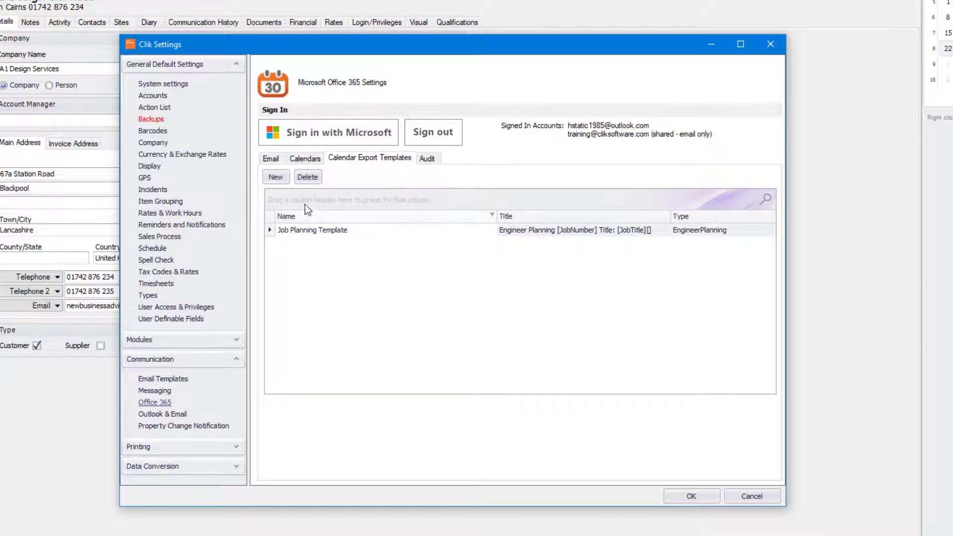
{"action": "double_click", "coordinate": [306, 230]}
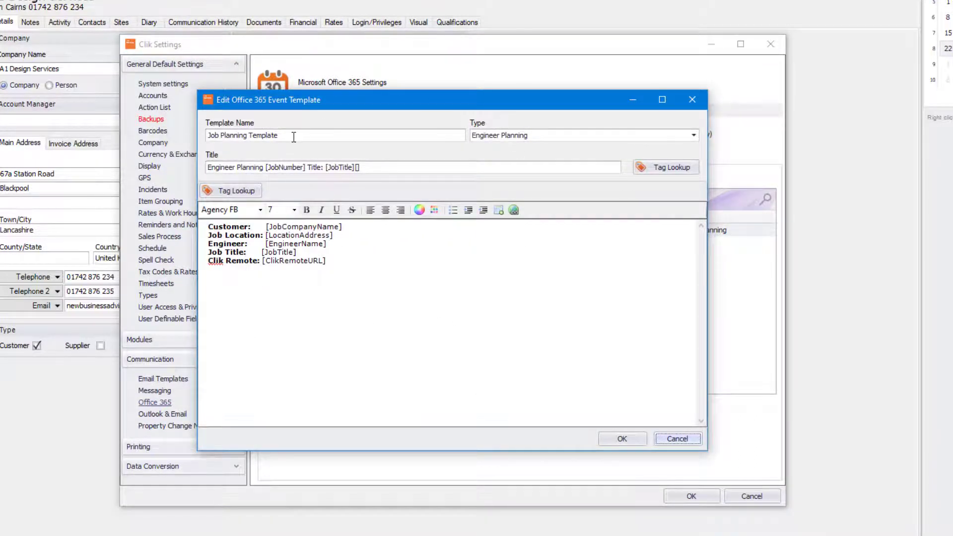
{"action": "left_click_drag", "start_coordinate": [293, 137], "coordinate": [190, 134]}
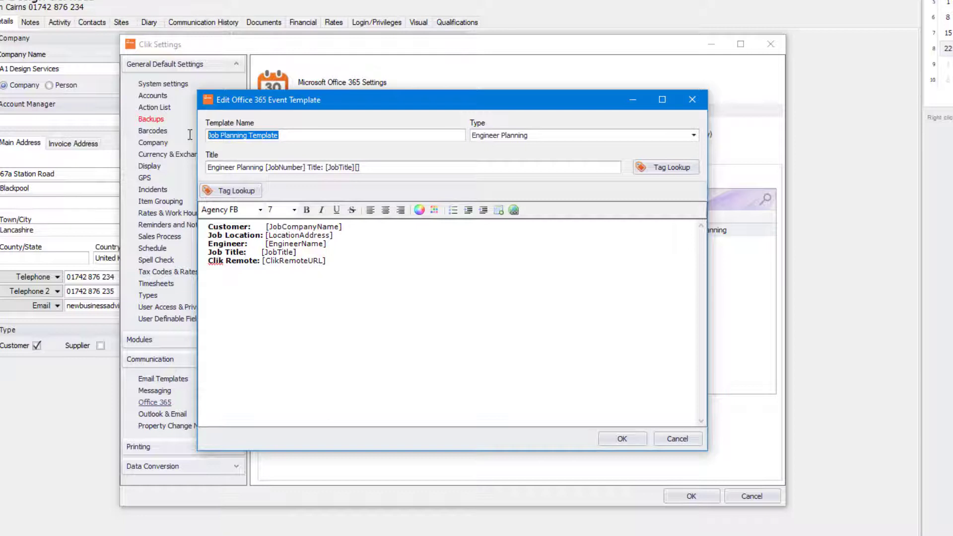
{"action": "left_click", "coordinate": [693, 135]}
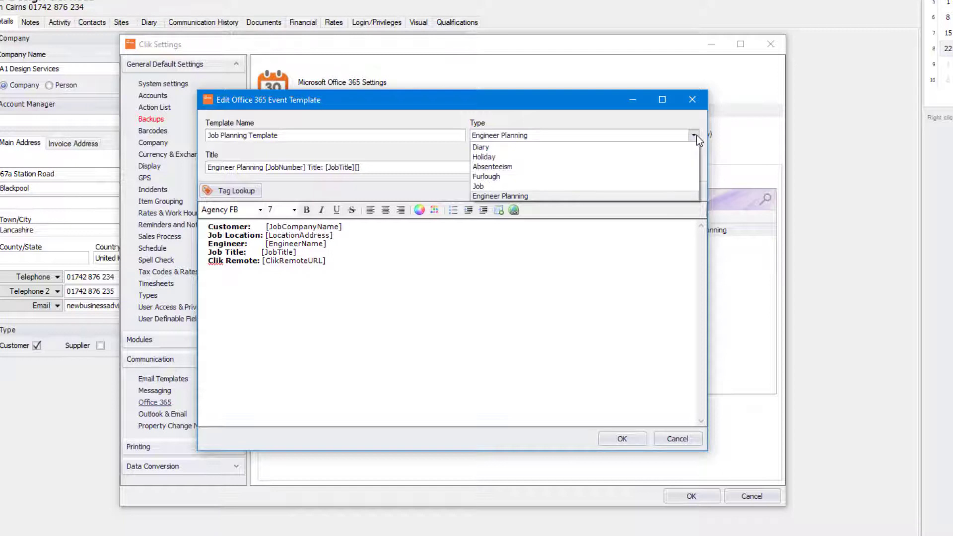
{"action": "left_click", "coordinate": [528, 271]}
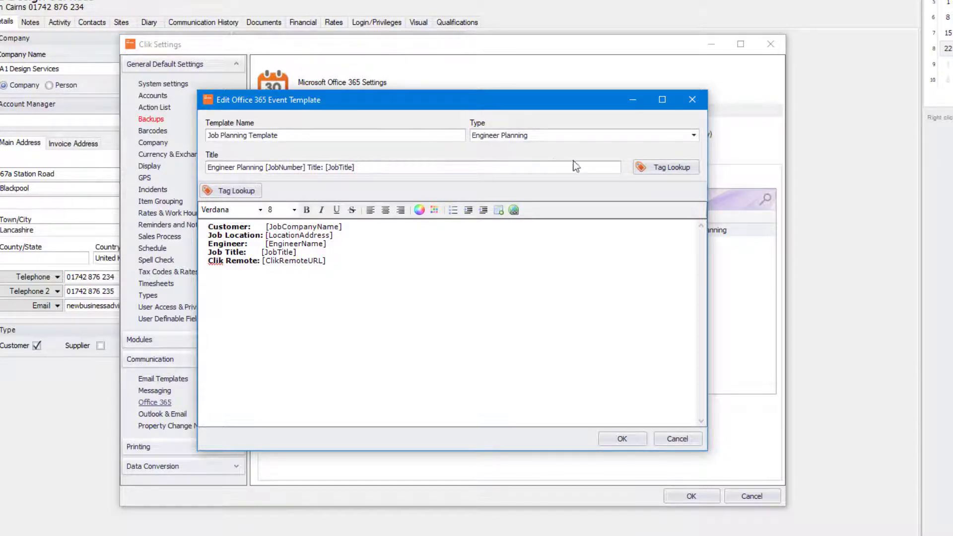
Check the tags available for the template title and remove the stray empty brackets after [JobTitle]
{"action": "left_click", "coordinate": [663, 169]}
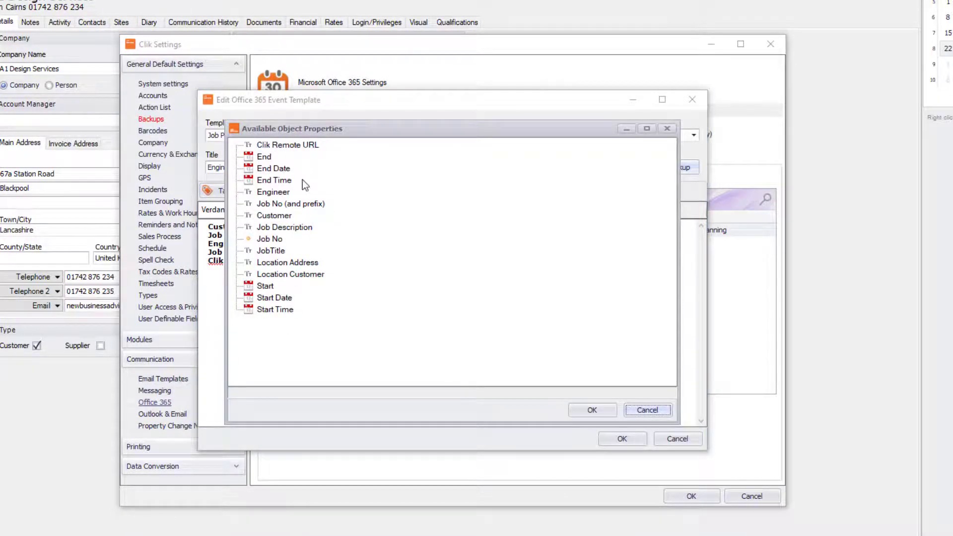
{"action": "left_click", "coordinate": [592, 410]}
{"action": "key", "text": "BackSpace"}
{"action": "key", "text": "BackSpace"}
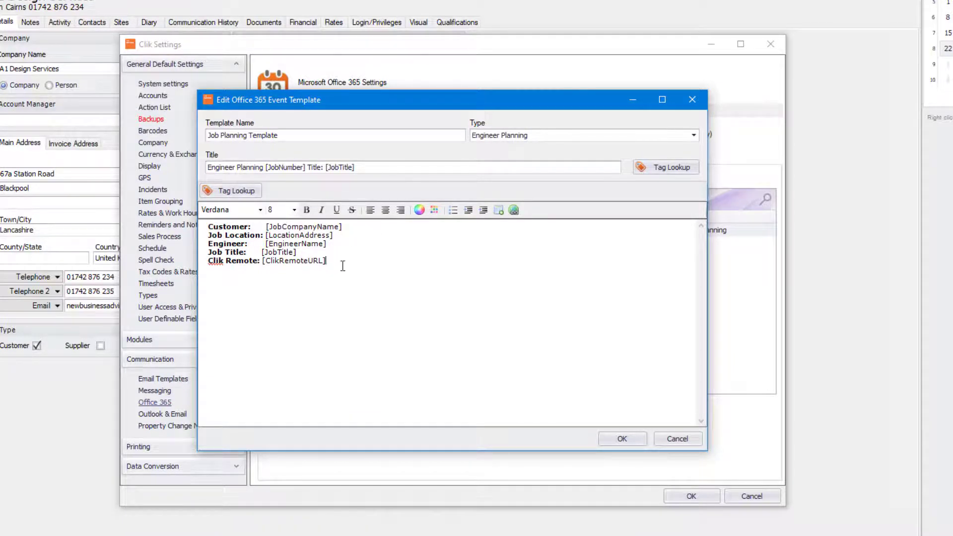
Review the Clik Remote line and the tags available for the template body, and save the template and settings
{"action": "left_click_drag", "start_coordinate": [356, 263], "coordinate": [202, 266]}
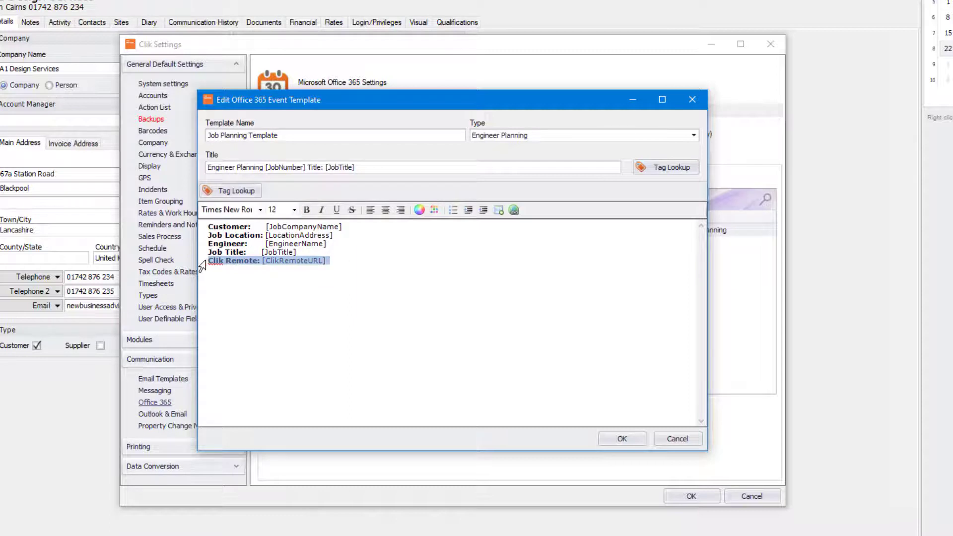
{"action": "left_click", "coordinate": [371, 262]}
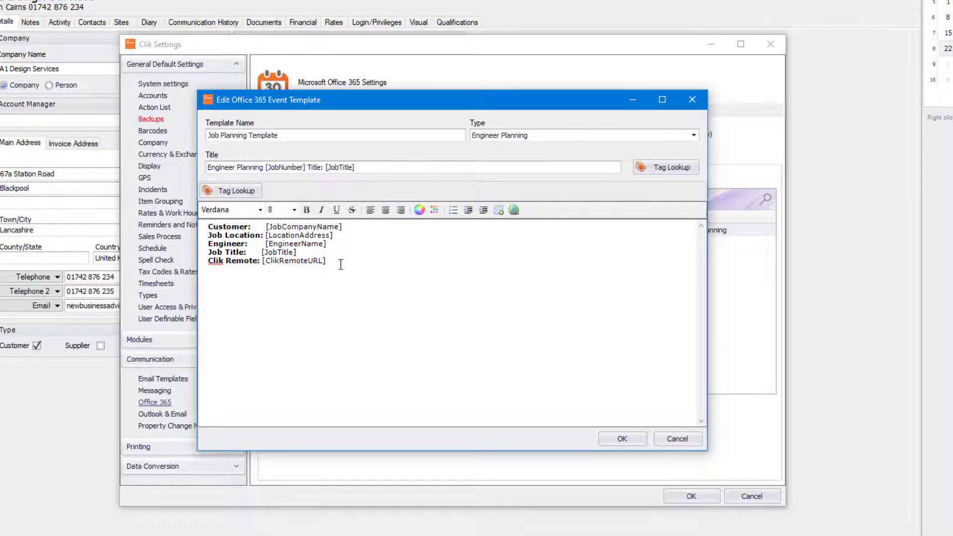
{"action": "left_click", "coordinate": [236, 194]}
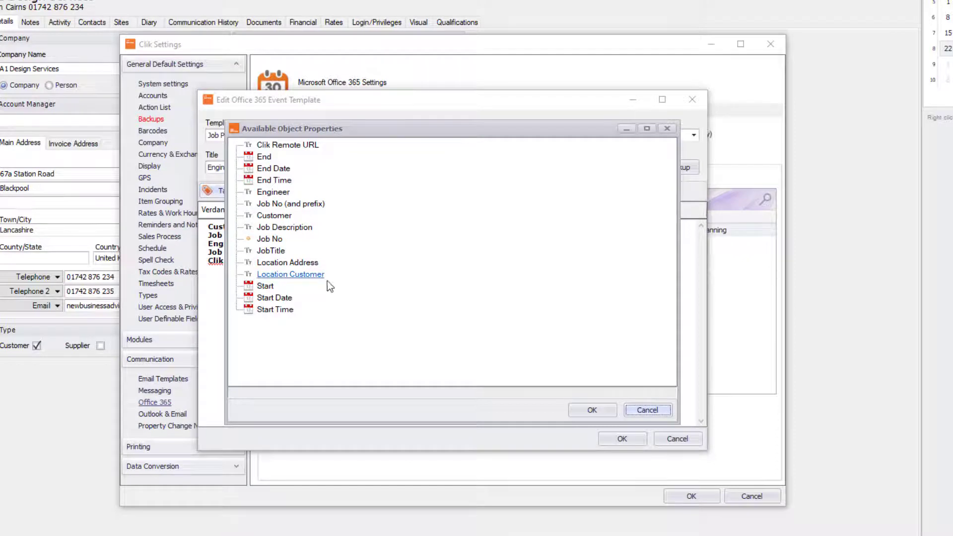
{"action": "left_click", "coordinate": [645, 410]}
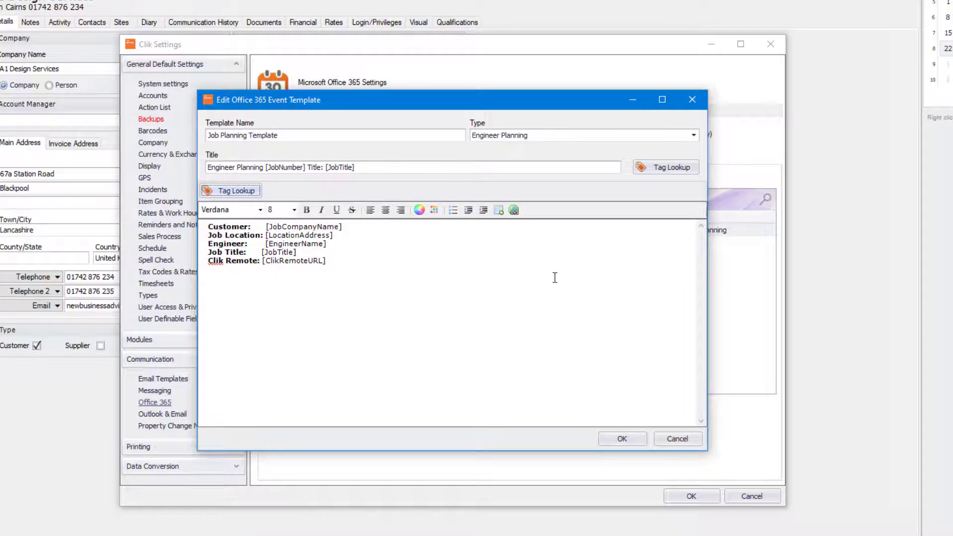
{"action": "left_click", "coordinate": [609, 438]}
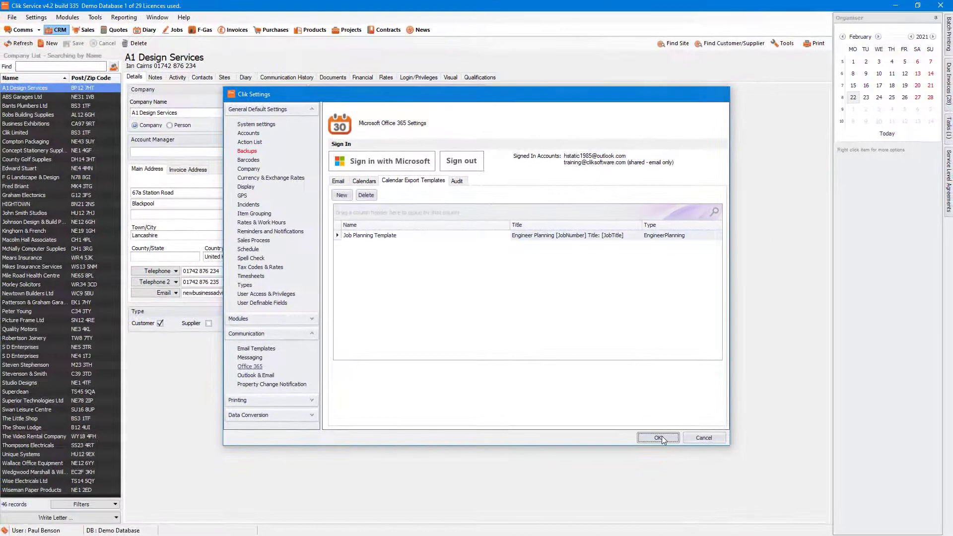
{"action": "left_click", "coordinate": [695, 494]}
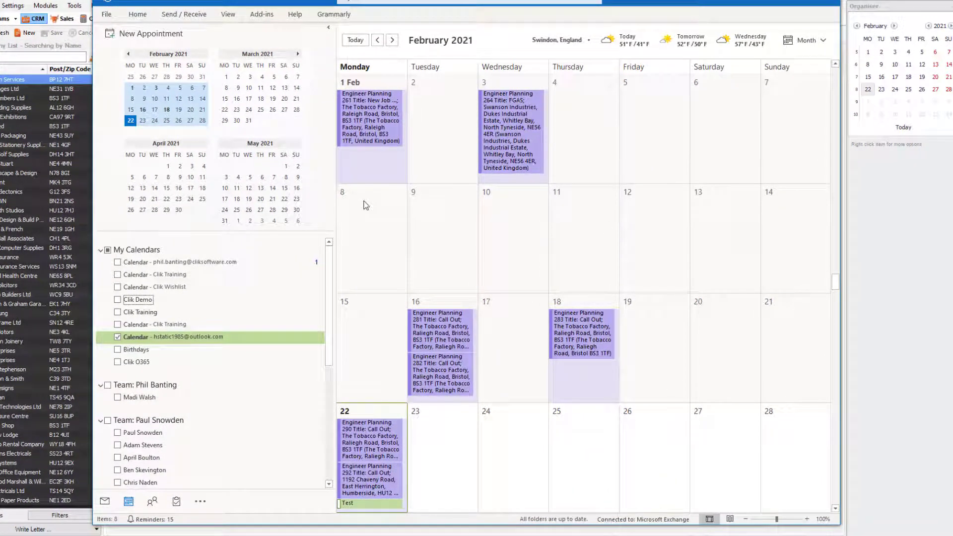
In the Outlook calendar, examine the exported Engineer Planning 281 event on 16 February and return to Clik Service
{"action": "mouse_move", "coordinate": [499, 163]}
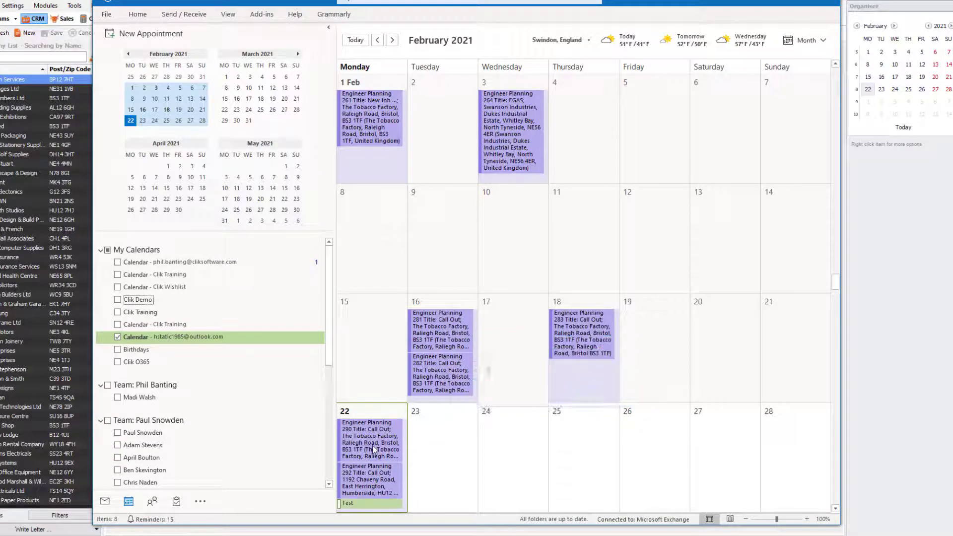
{"action": "double_click", "coordinate": [440, 336]}
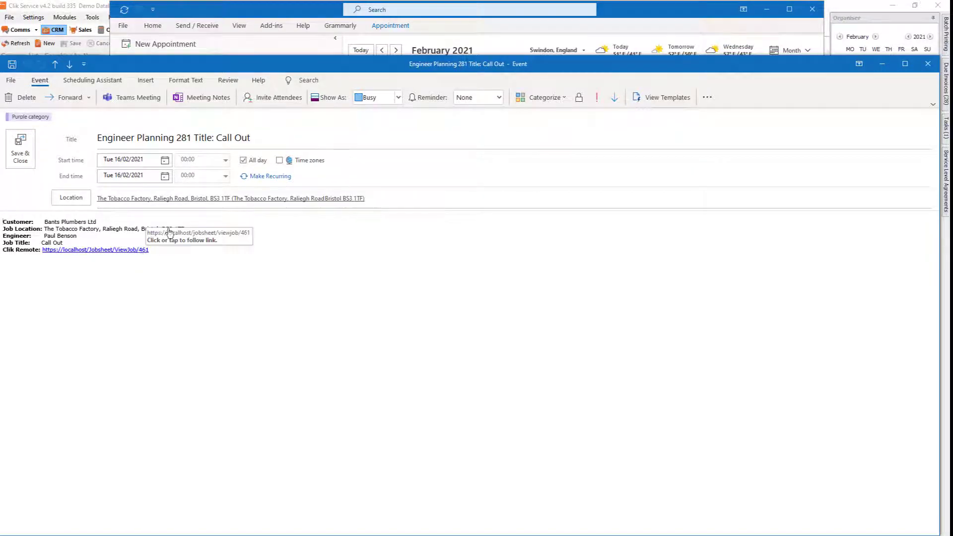
{"action": "left_click", "coordinate": [928, 63]}
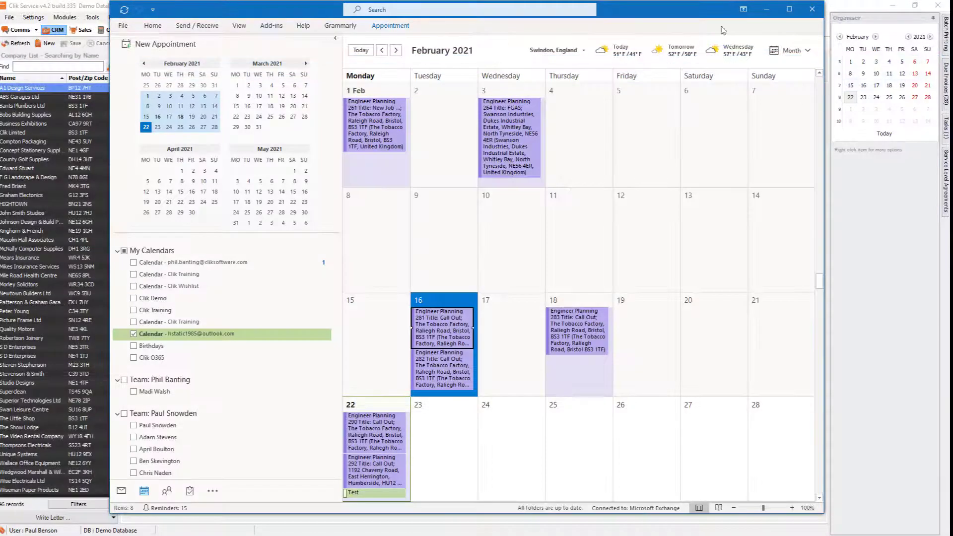
{"action": "left_click", "coordinate": [766, 9]}
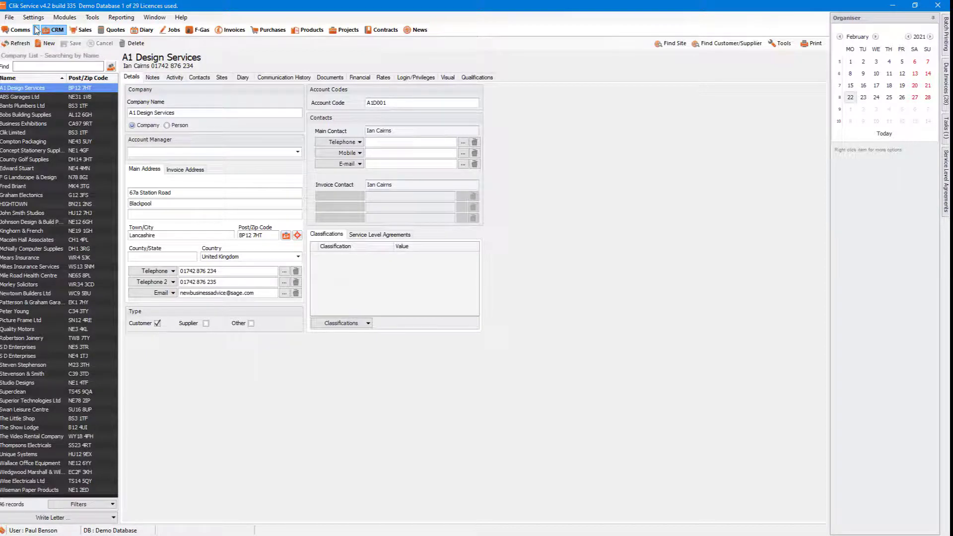
Open job sheet 291 for The Little Shop from the jobs list
{"action": "left_click", "coordinate": [174, 31]}
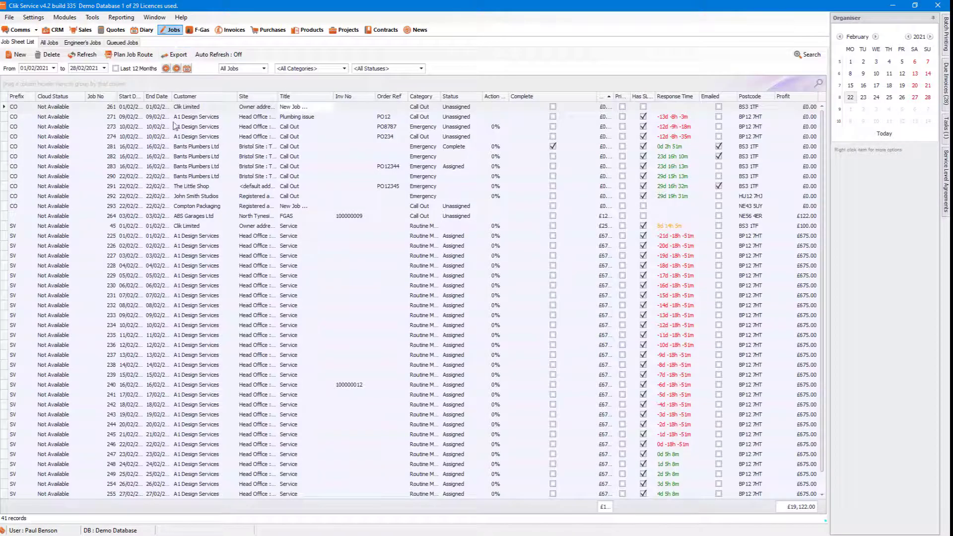
{"action": "left_click", "coordinate": [203, 188]}
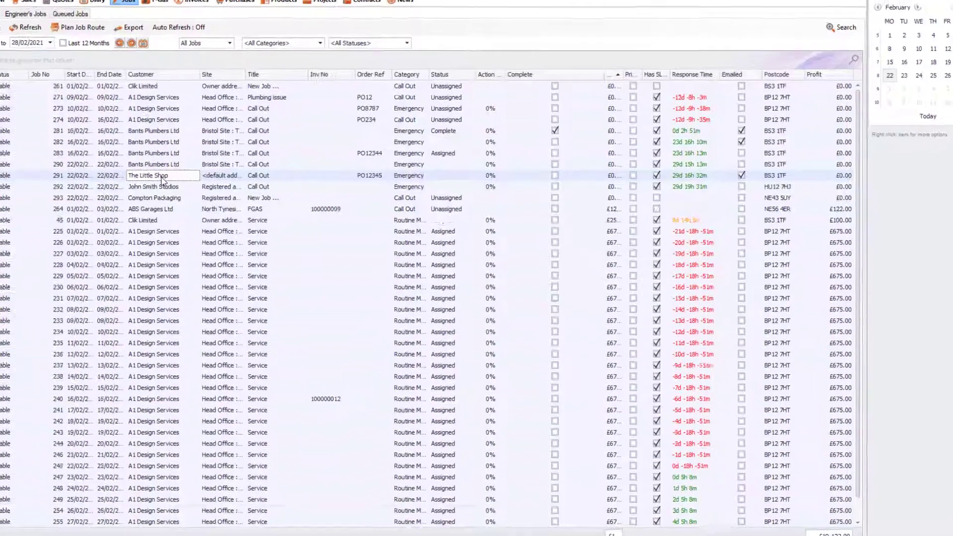
{"action": "double_click", "coordinate": [161, 177]}
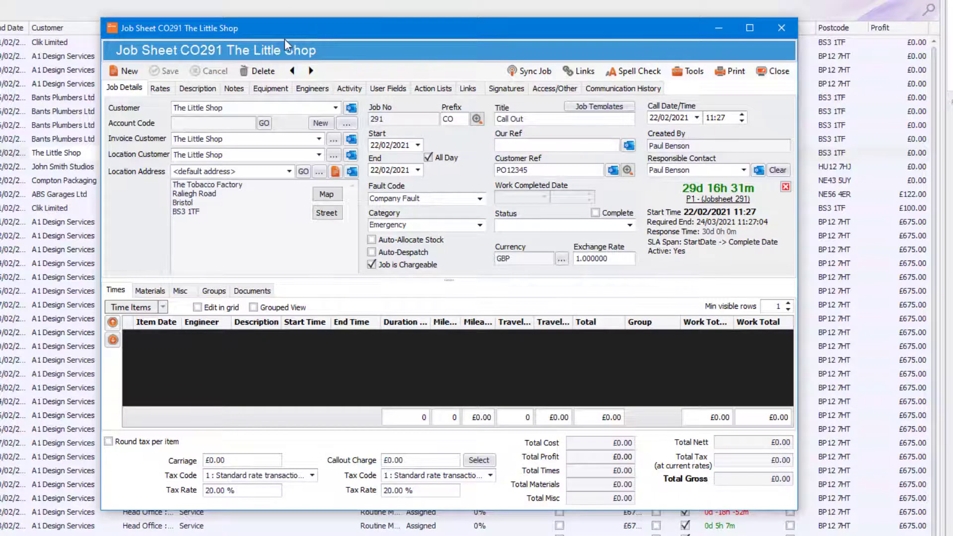
{"action": "left_click_drag", "start_coordinate": [316, 27], "coordinate": [108, 54]}
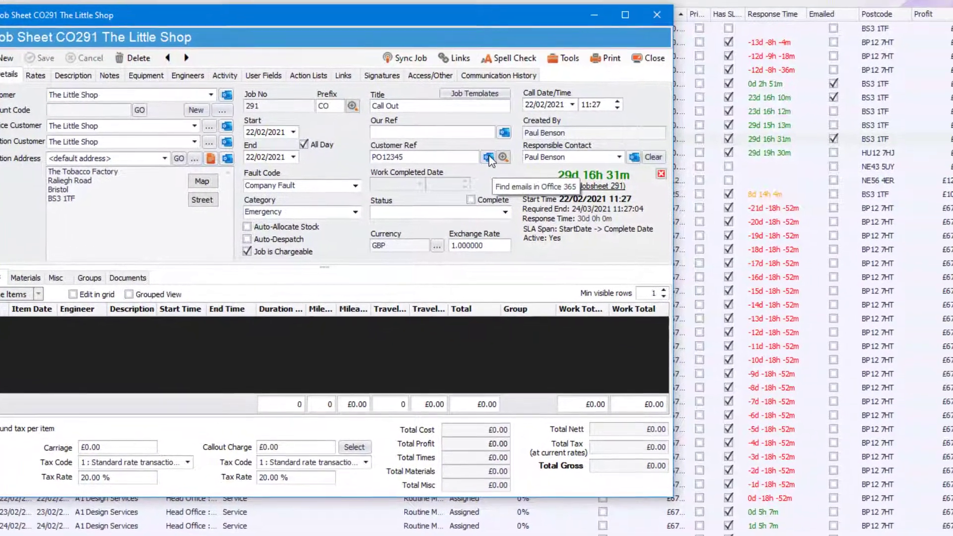
Find Office 365 emails containing the customer reference PO12345, examine the Inbox message about Job 291, and close the results
{"action": "left_click", "coordinate": [550, 171]}
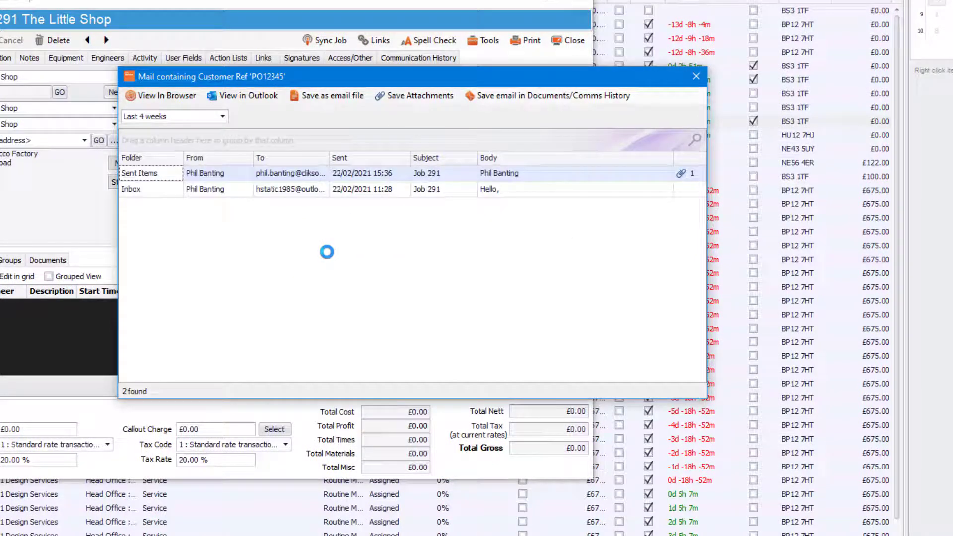
{"action": "left_click", "coordinate": [275, 191]}
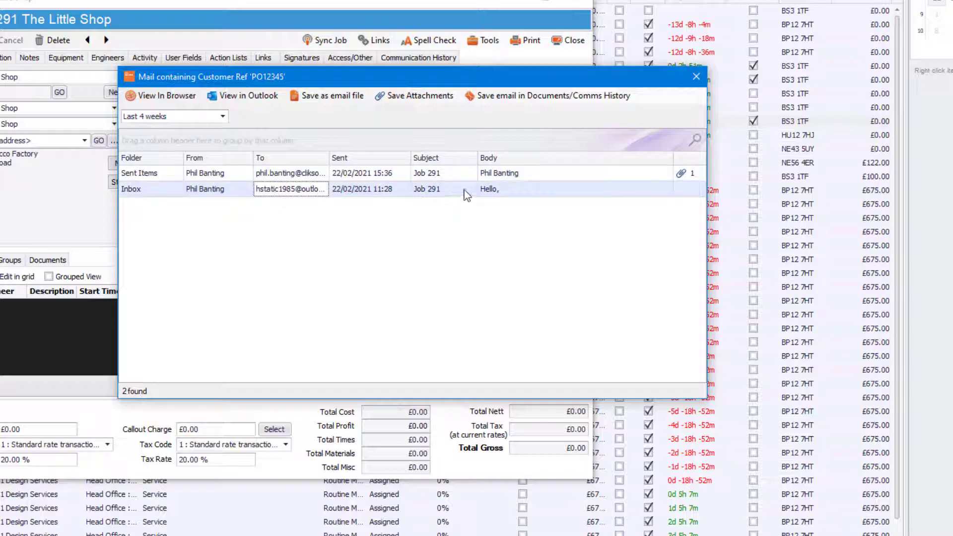
{"action": "mouse_move", "coordinate": [494, 193]}
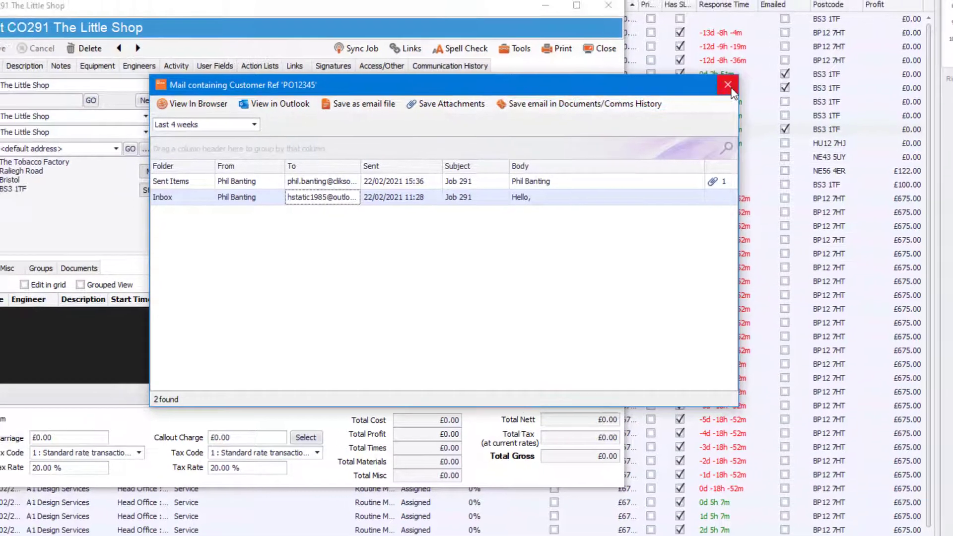
{"action": "left_click", "coordinate": [697, 77]}
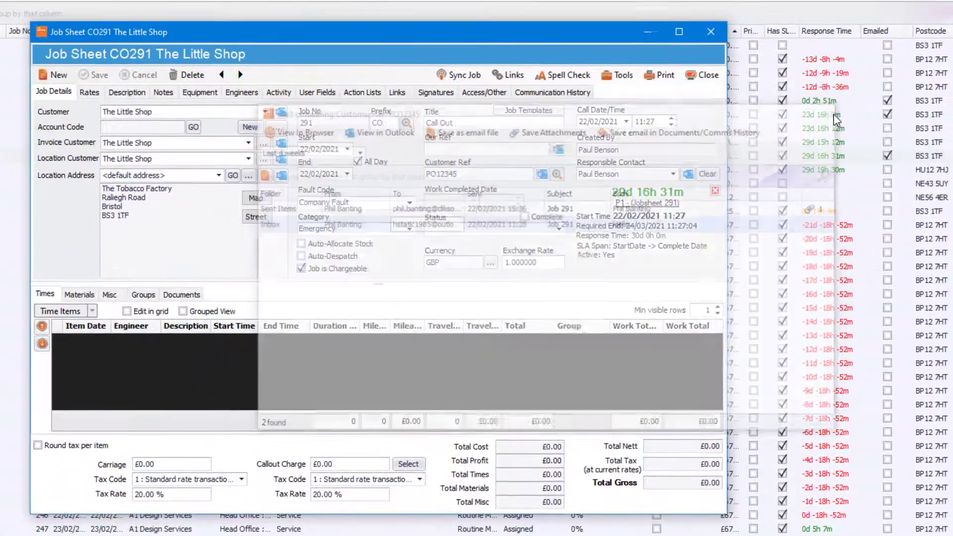
Check the job's stored documents and communication history for the saved emails
{"action": "left_click", "coordinate": [181, 294]}
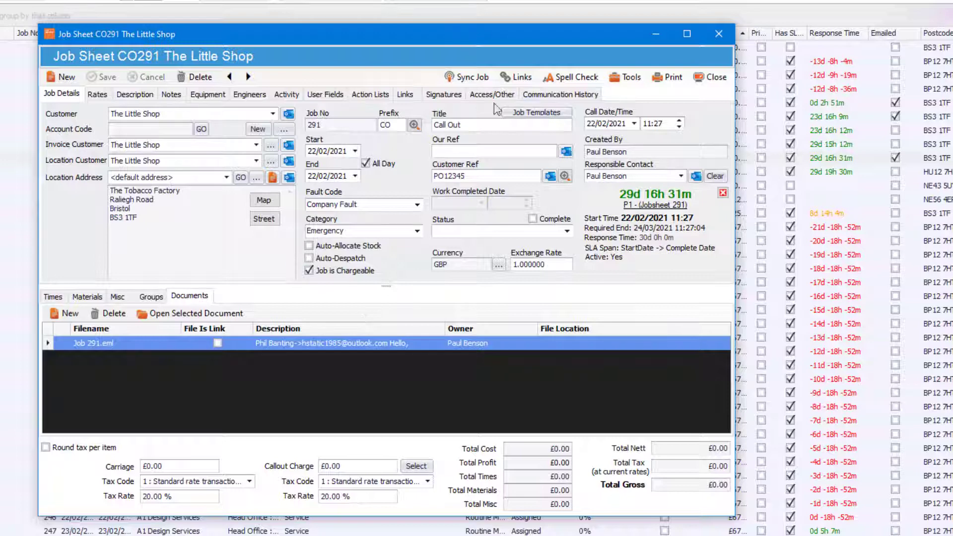
{"action": "left_click", "coordinate": [552, 95]}
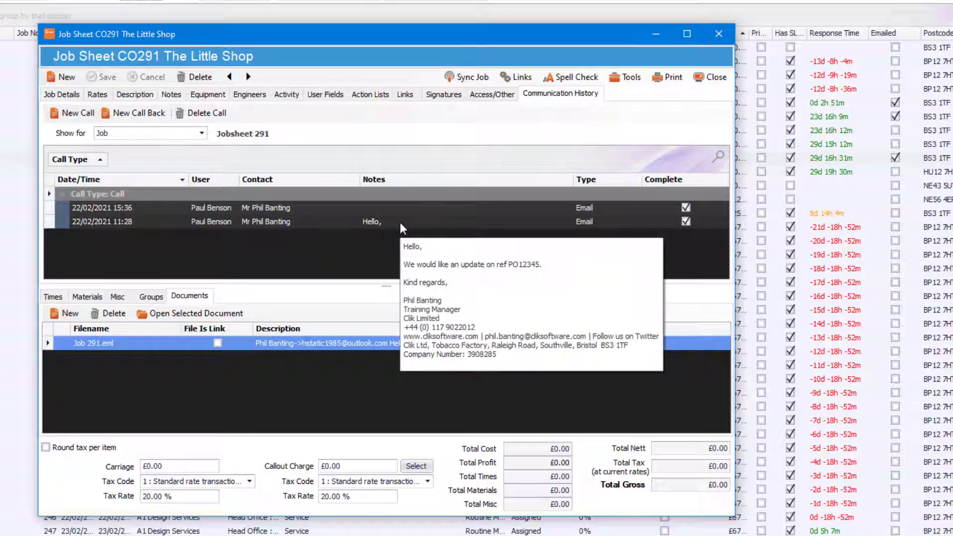
{"action": "left_click", "coordinate": [67, 95]}
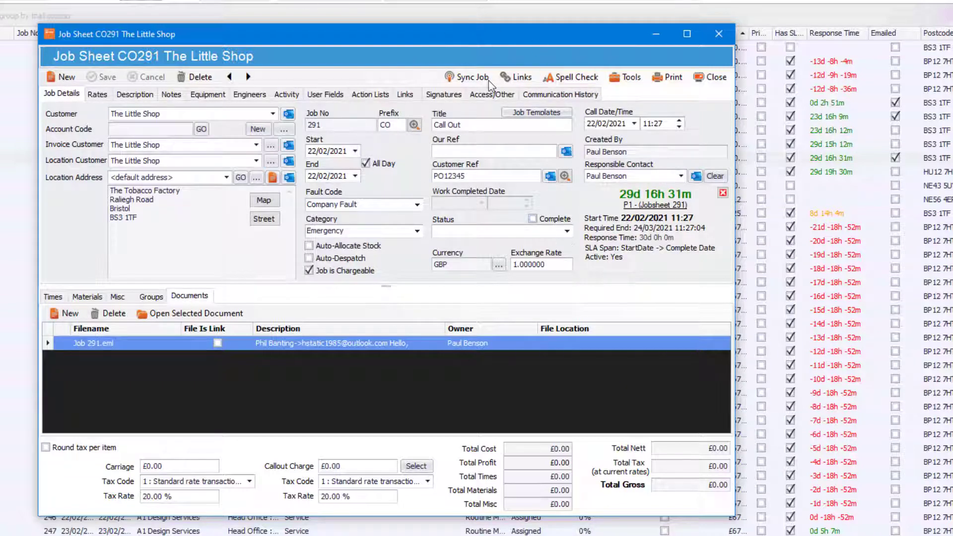
Find Office 365 emails to or from the job location's contact, select the Job 281 message, and close the results
{"action": "left_click", "coordinate": [289, 177]}
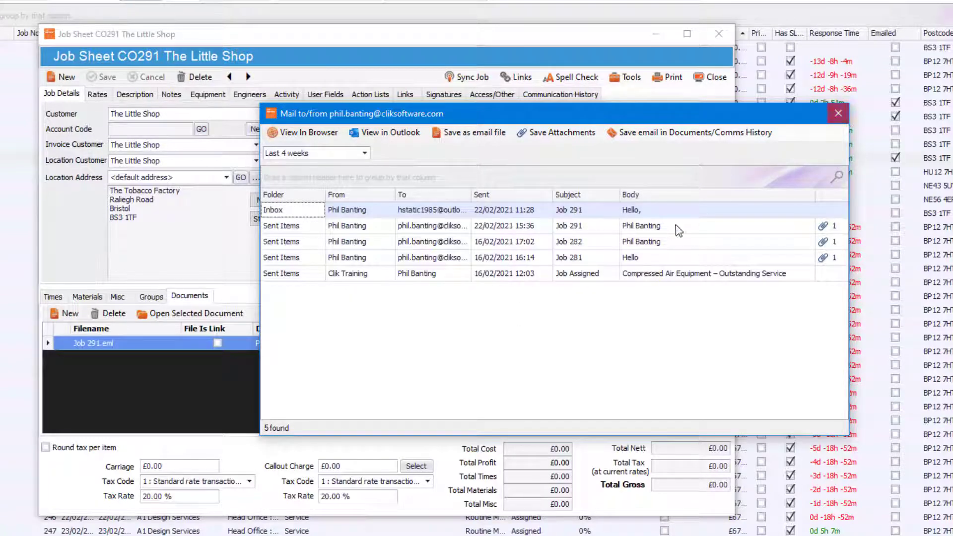
{"action": "left_click", "coordinate": [492, 262]}
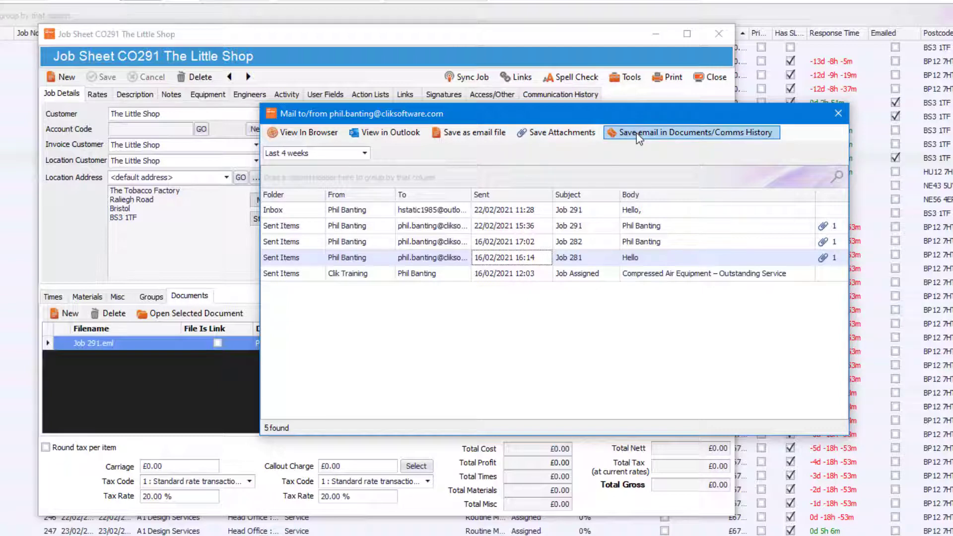
{"action": "left_click", "coordinate": [839, 114]}
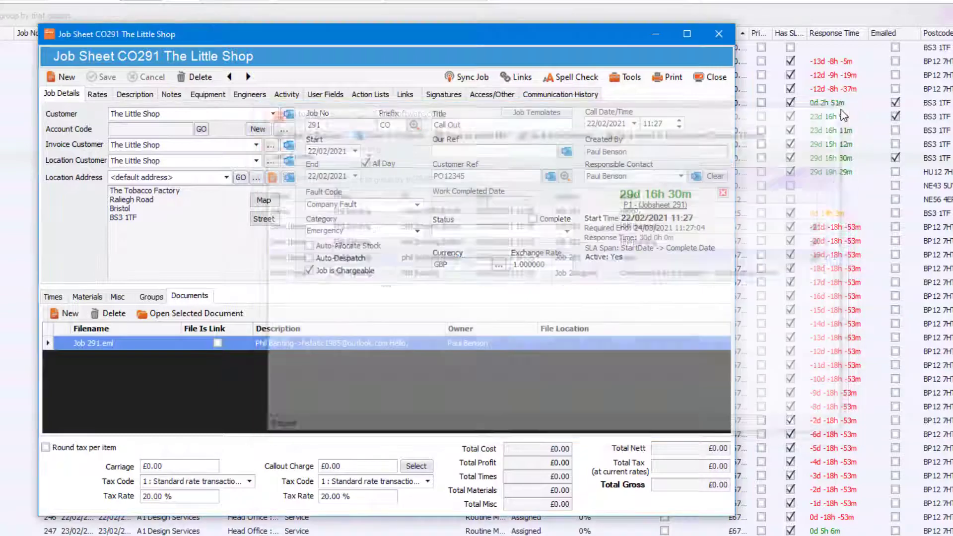